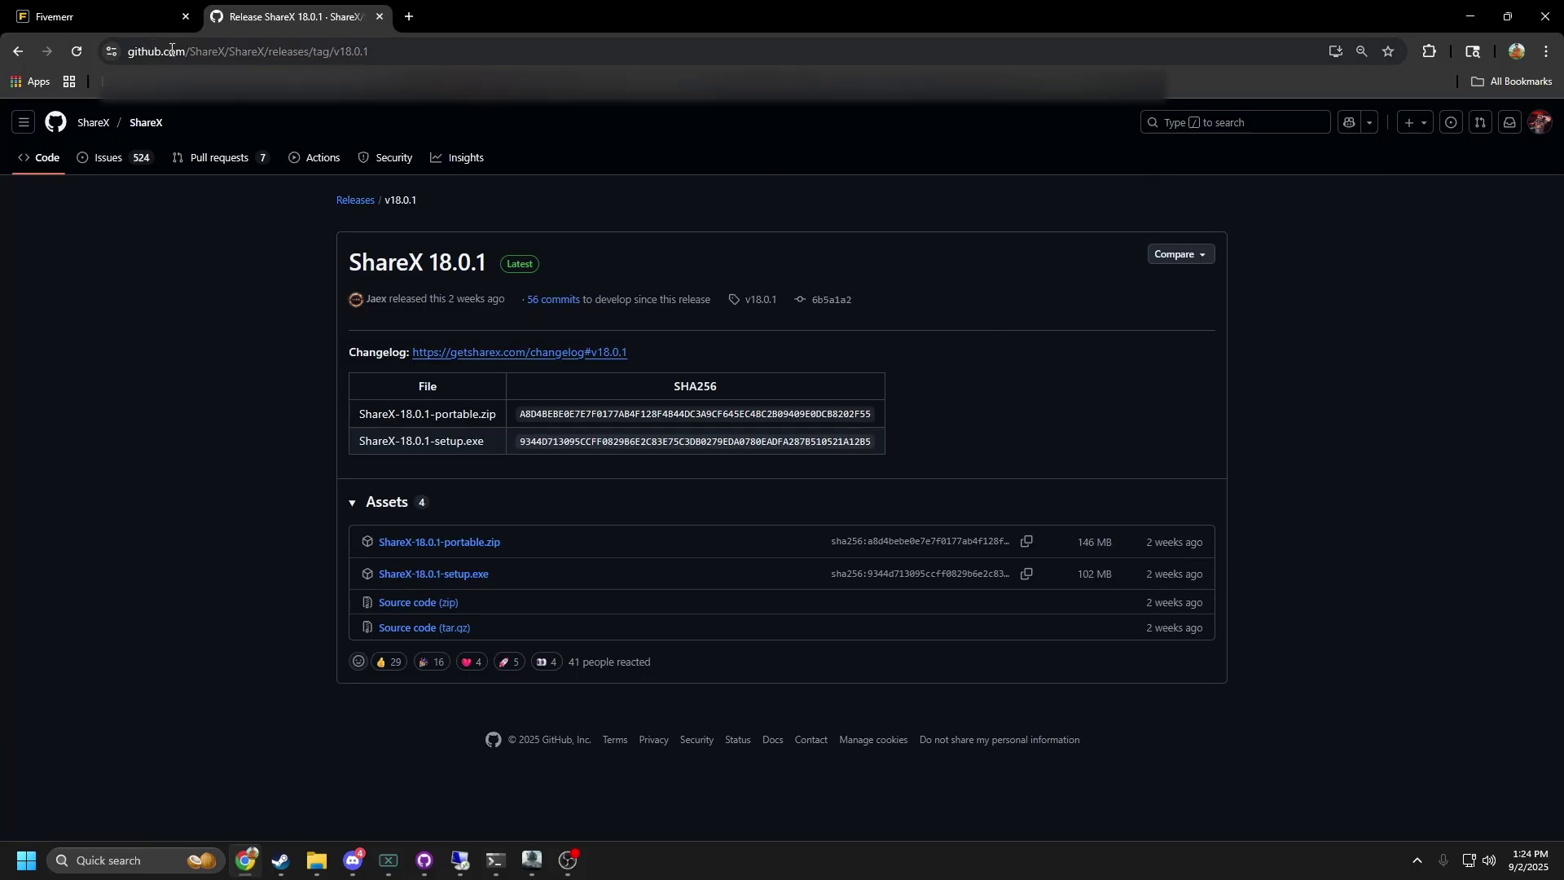
Note the GitHub release address, then bring the Fivemerr homepage tab forward.
left_click(172, 54)
left_click(228, 313)
left_click(106, 2)
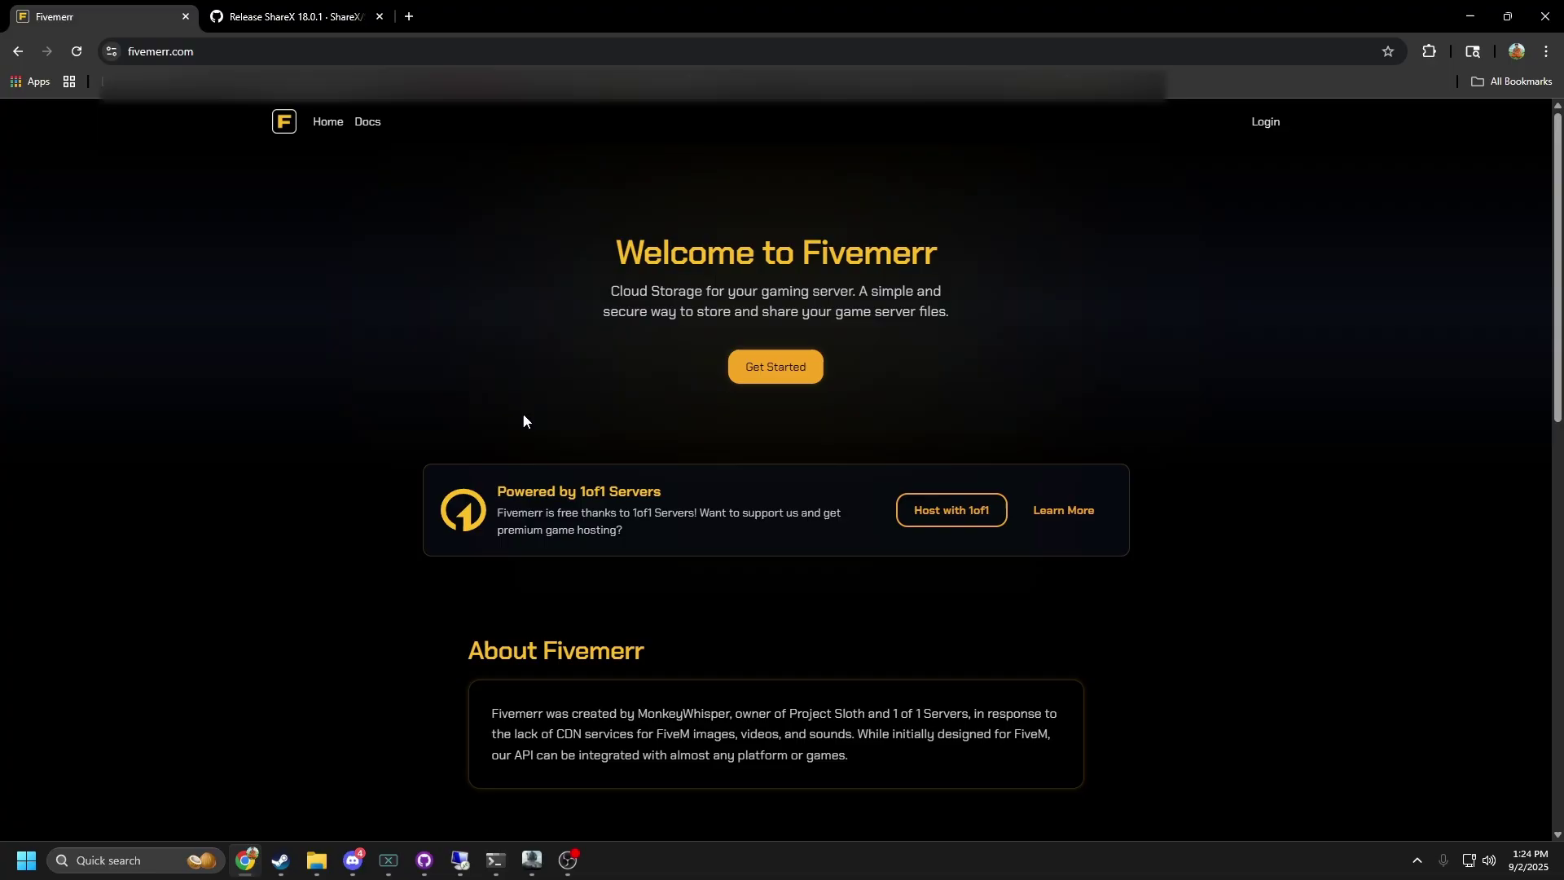
Log in to Fivemerr by authorizing it with the Discord account.
left_click(1268, 126)
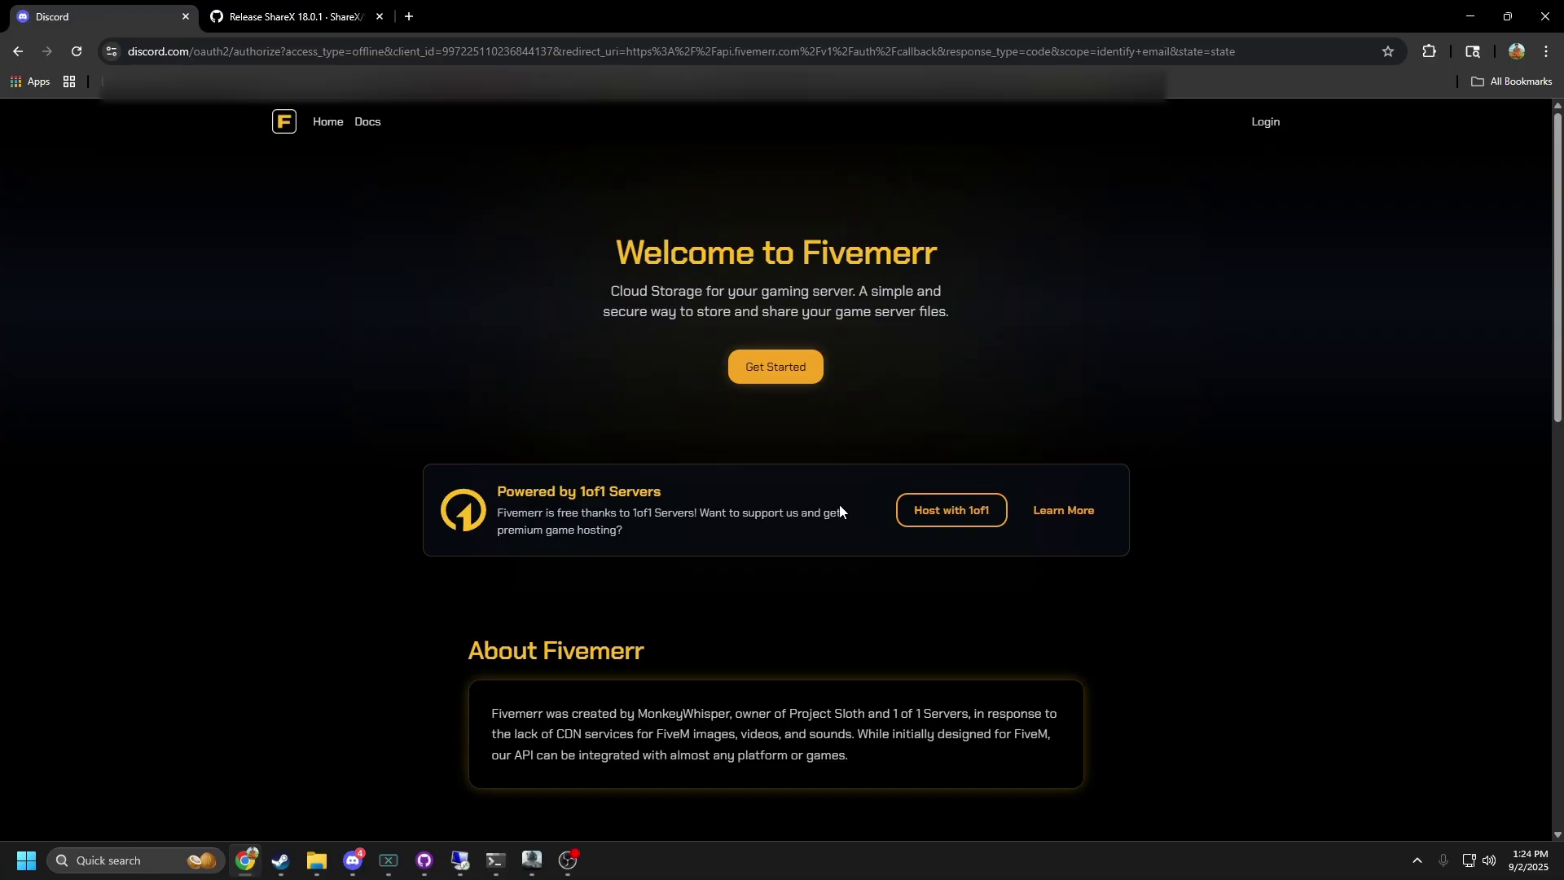
scroll(783, 477, "down", 1)
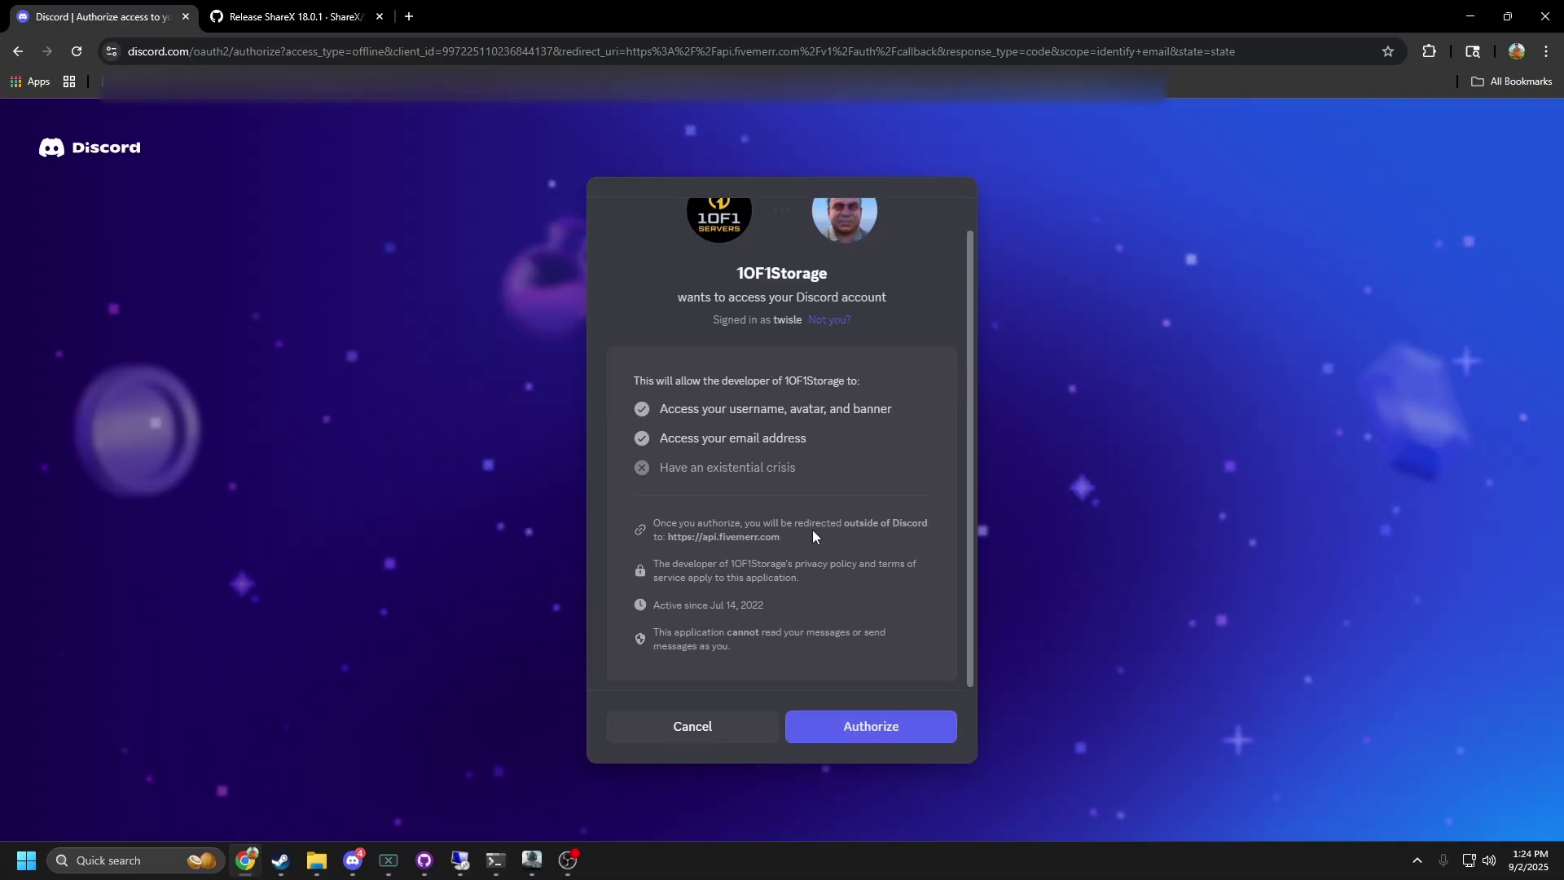
left_click(839, 731)
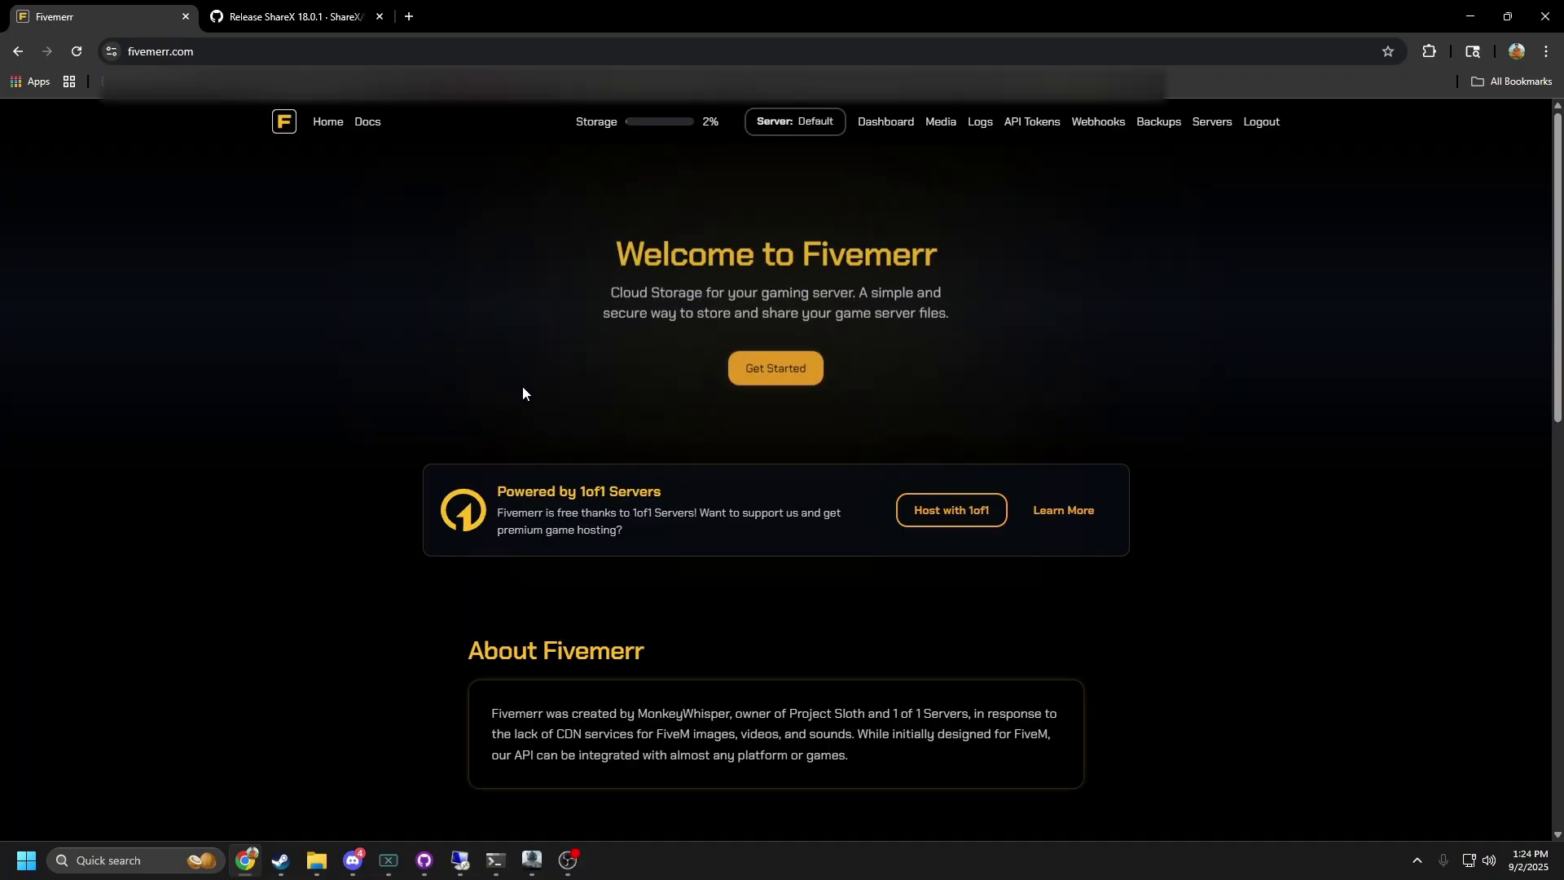
Create an Images Only API token named ShareXDemo from the API Tokens page.
left_click(1049, 127)
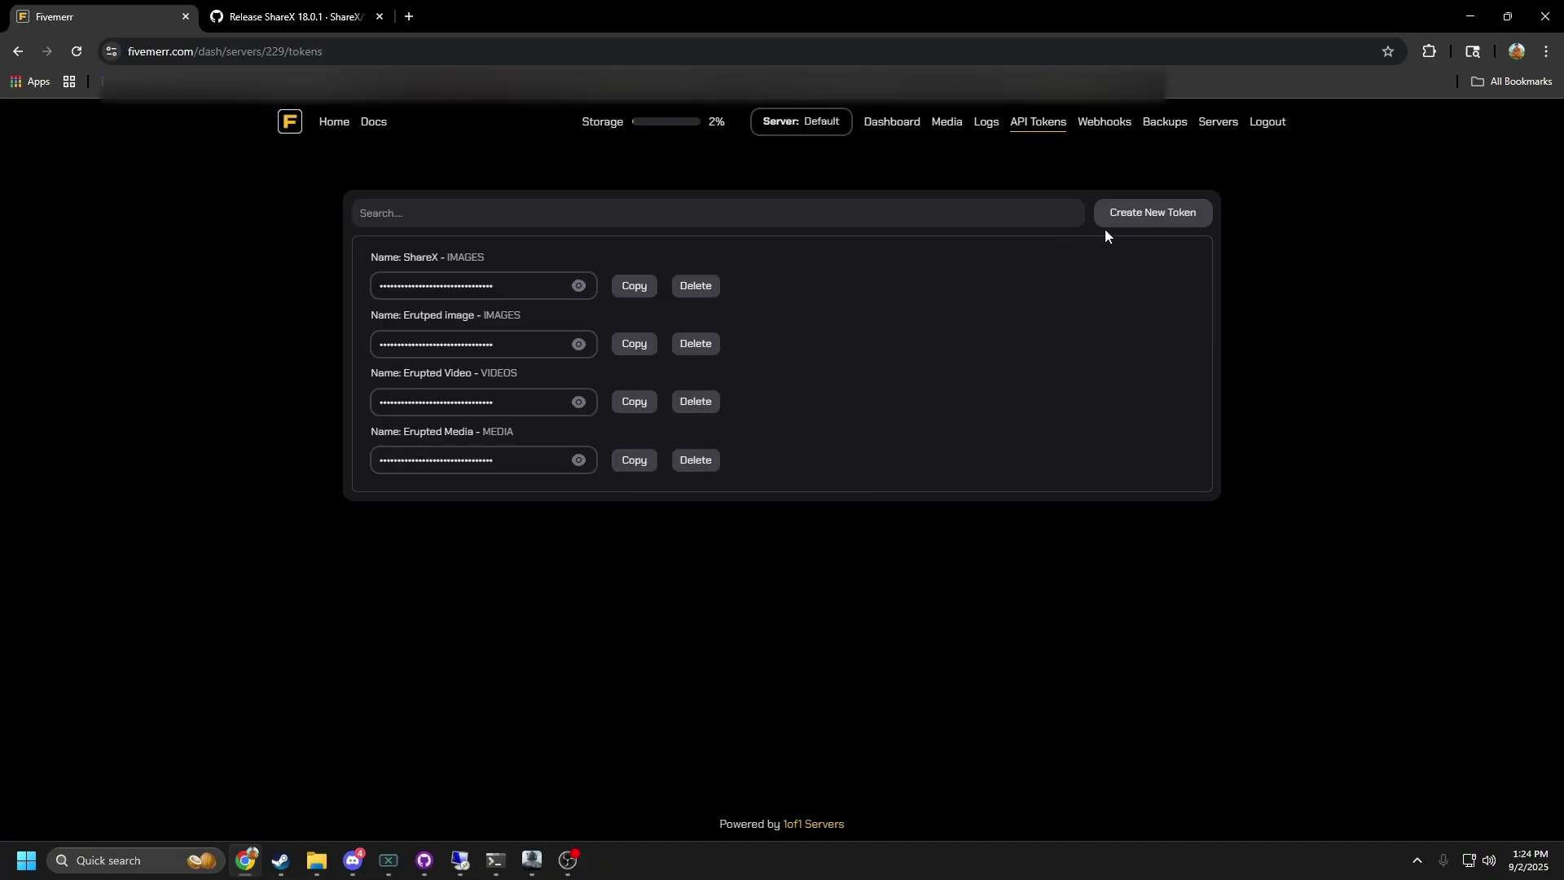
left_click(1153, 224)
left_click(664, 437)
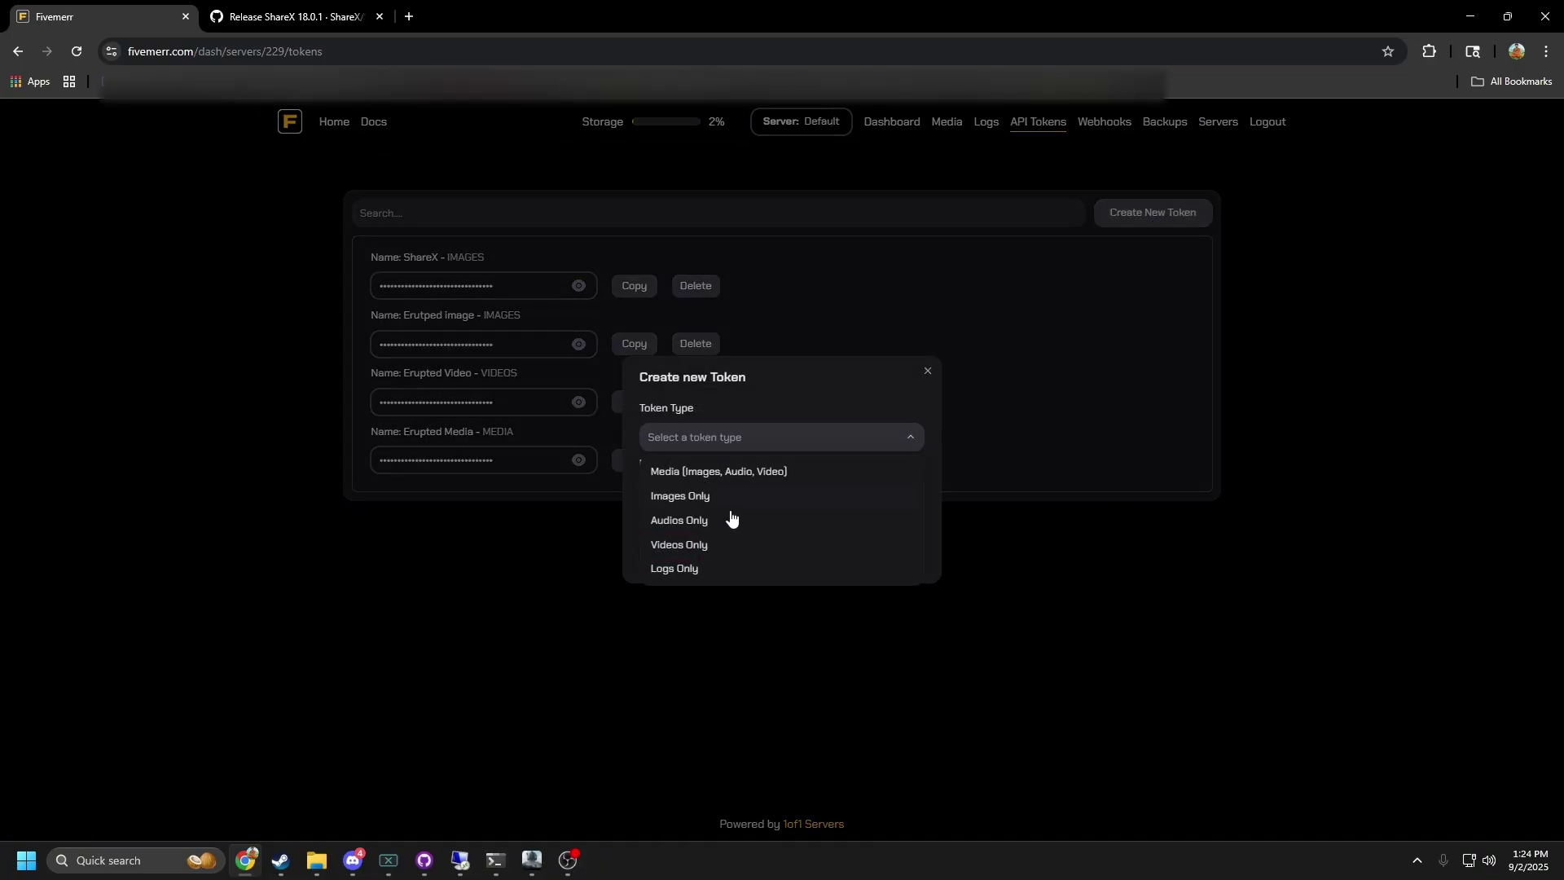
left_click(702, 496)
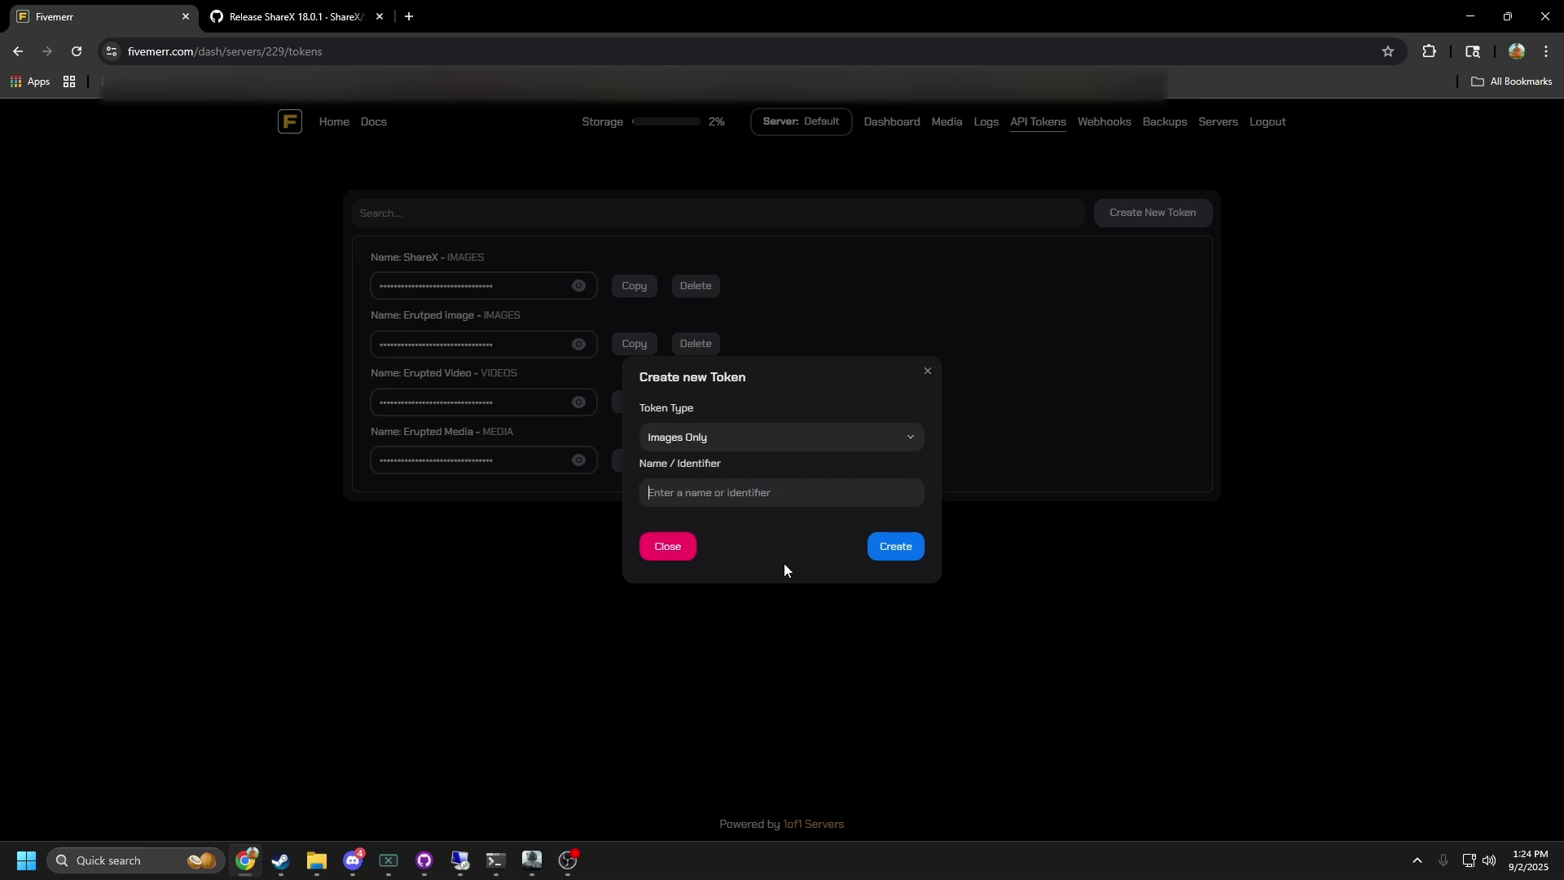
type("Share")
type("XDemo")
key("Return")
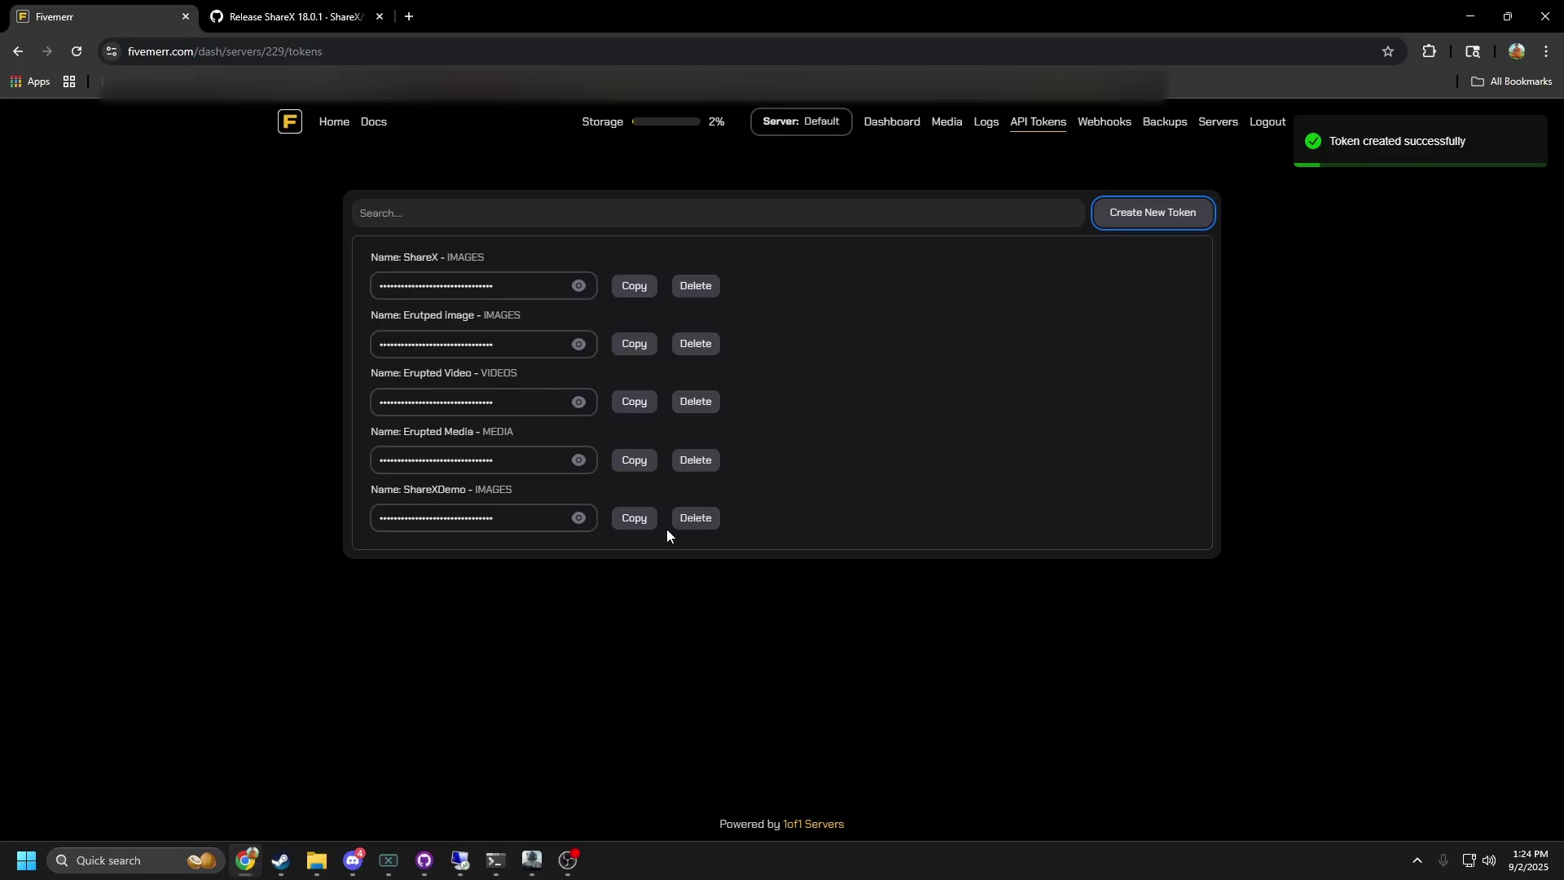
Launch ShareX from Windows search and go to its Custom uploader settings.
key("super")
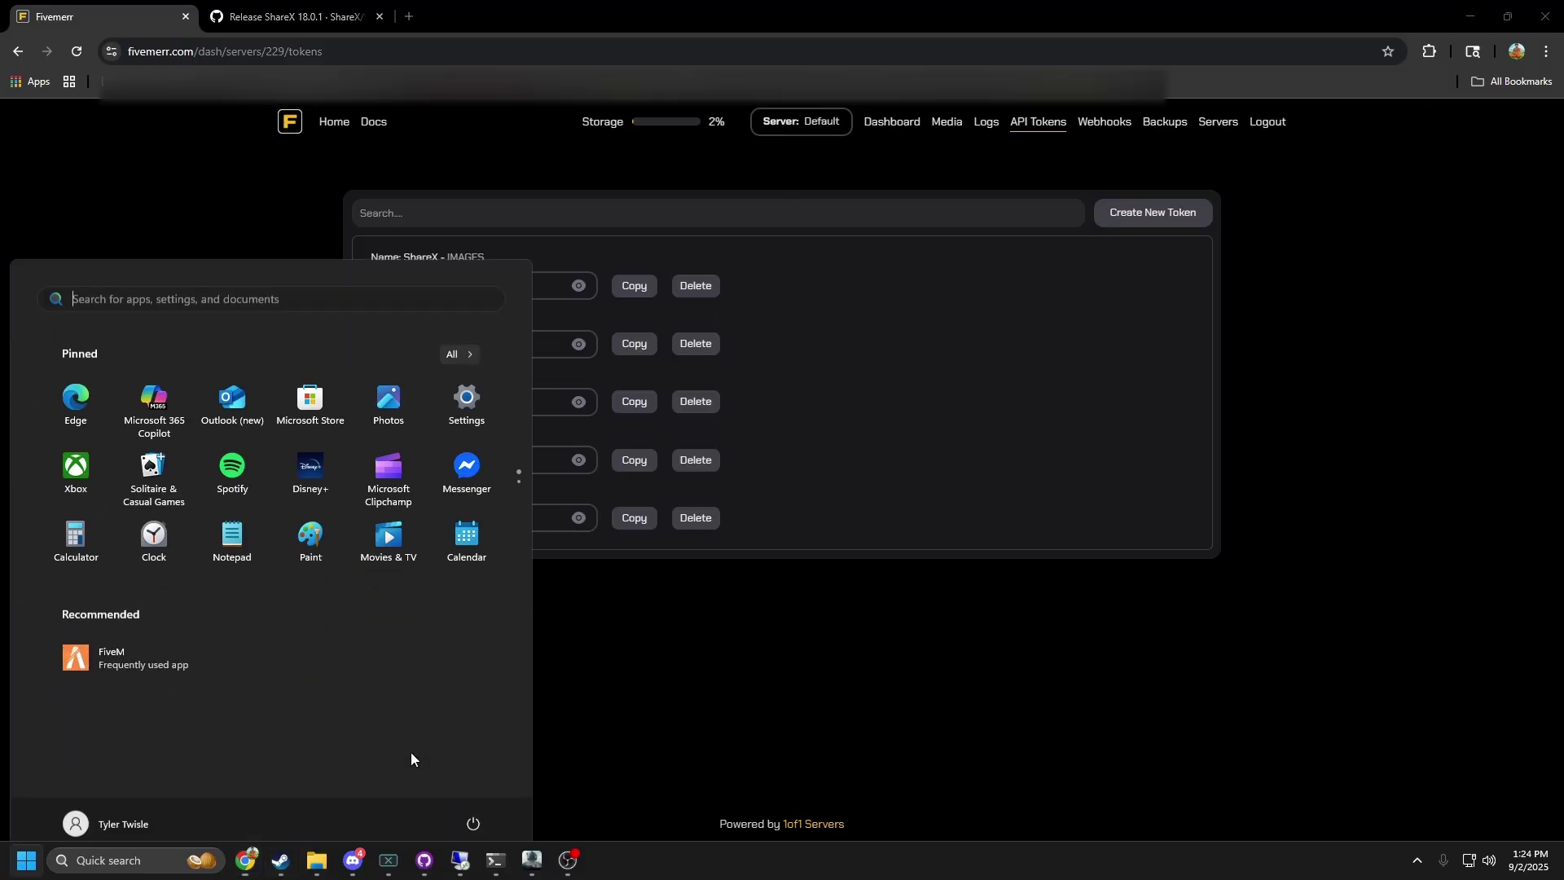
type("sharex")
key("Return")
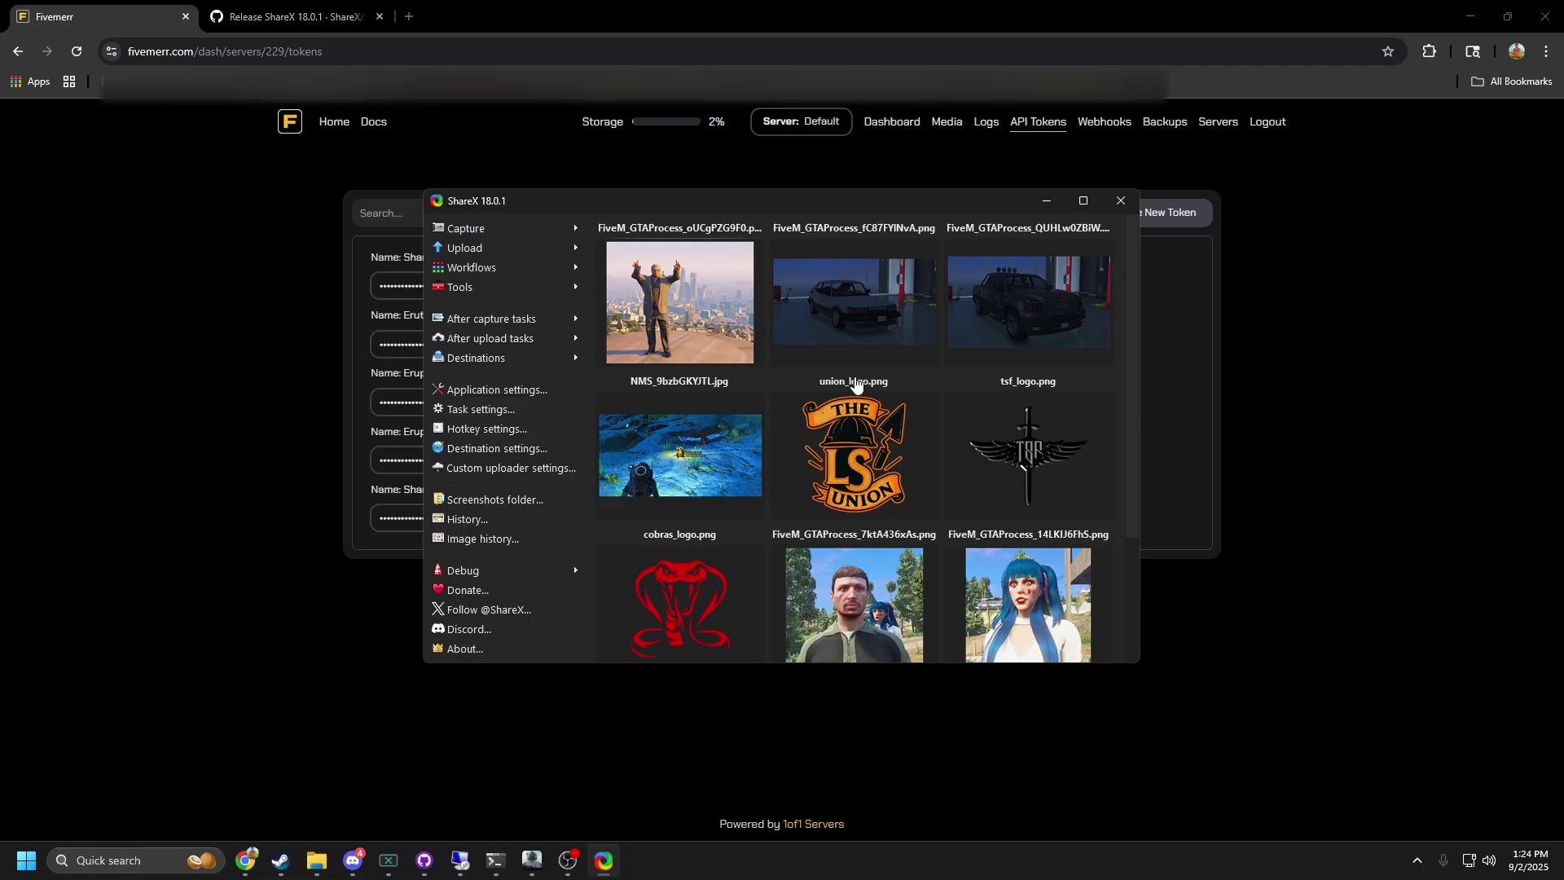
scroll(685, 349, "down", 1)
scroll(672, 341, "up", 1)
left_click(512, 357)
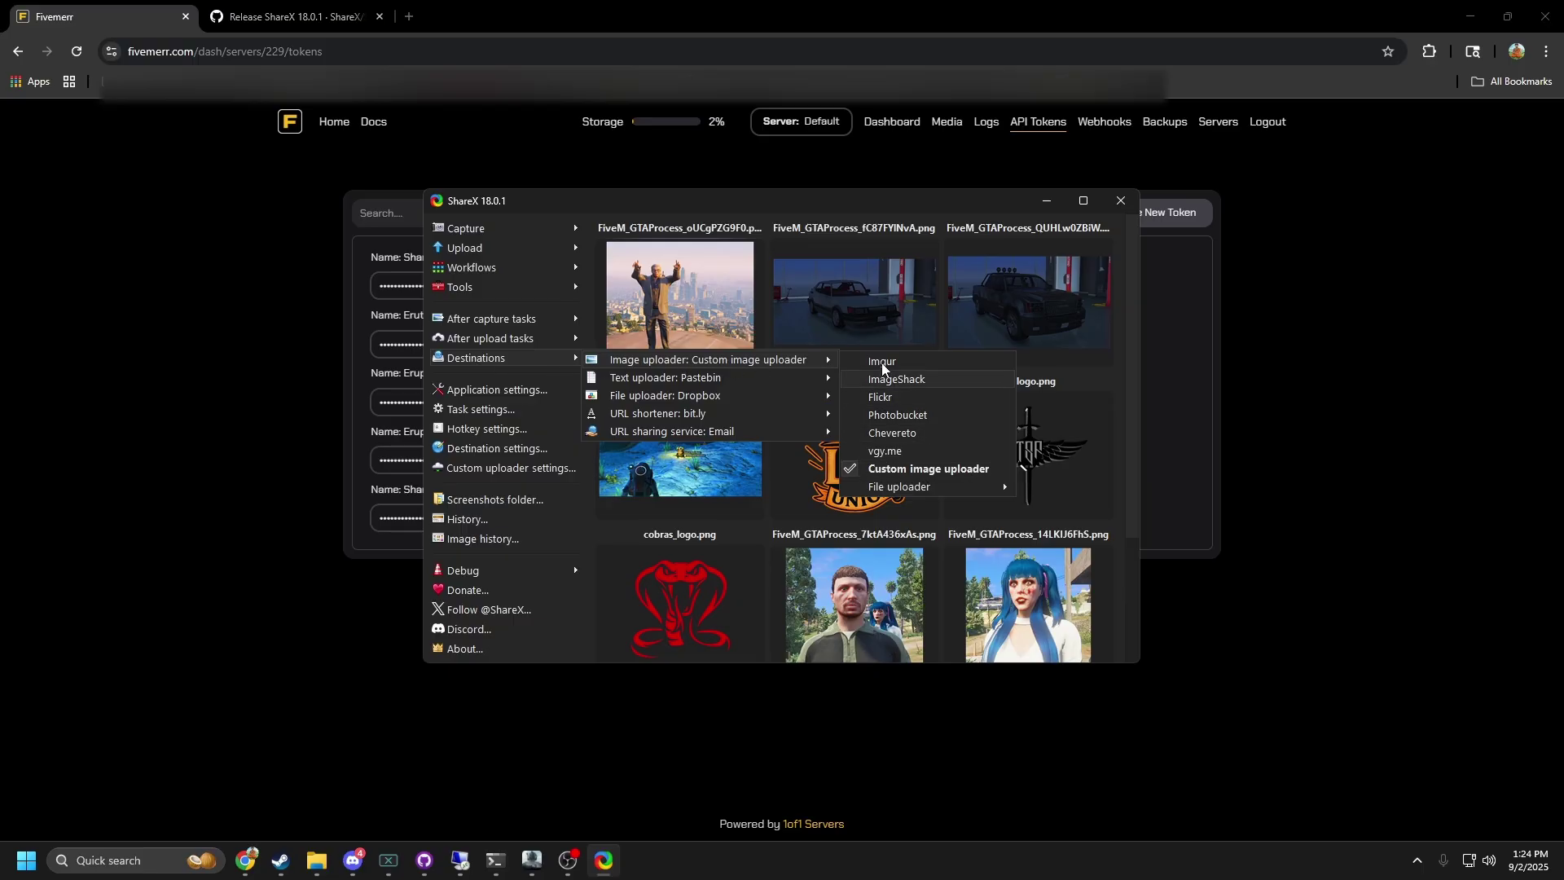
left_click(483, 467)
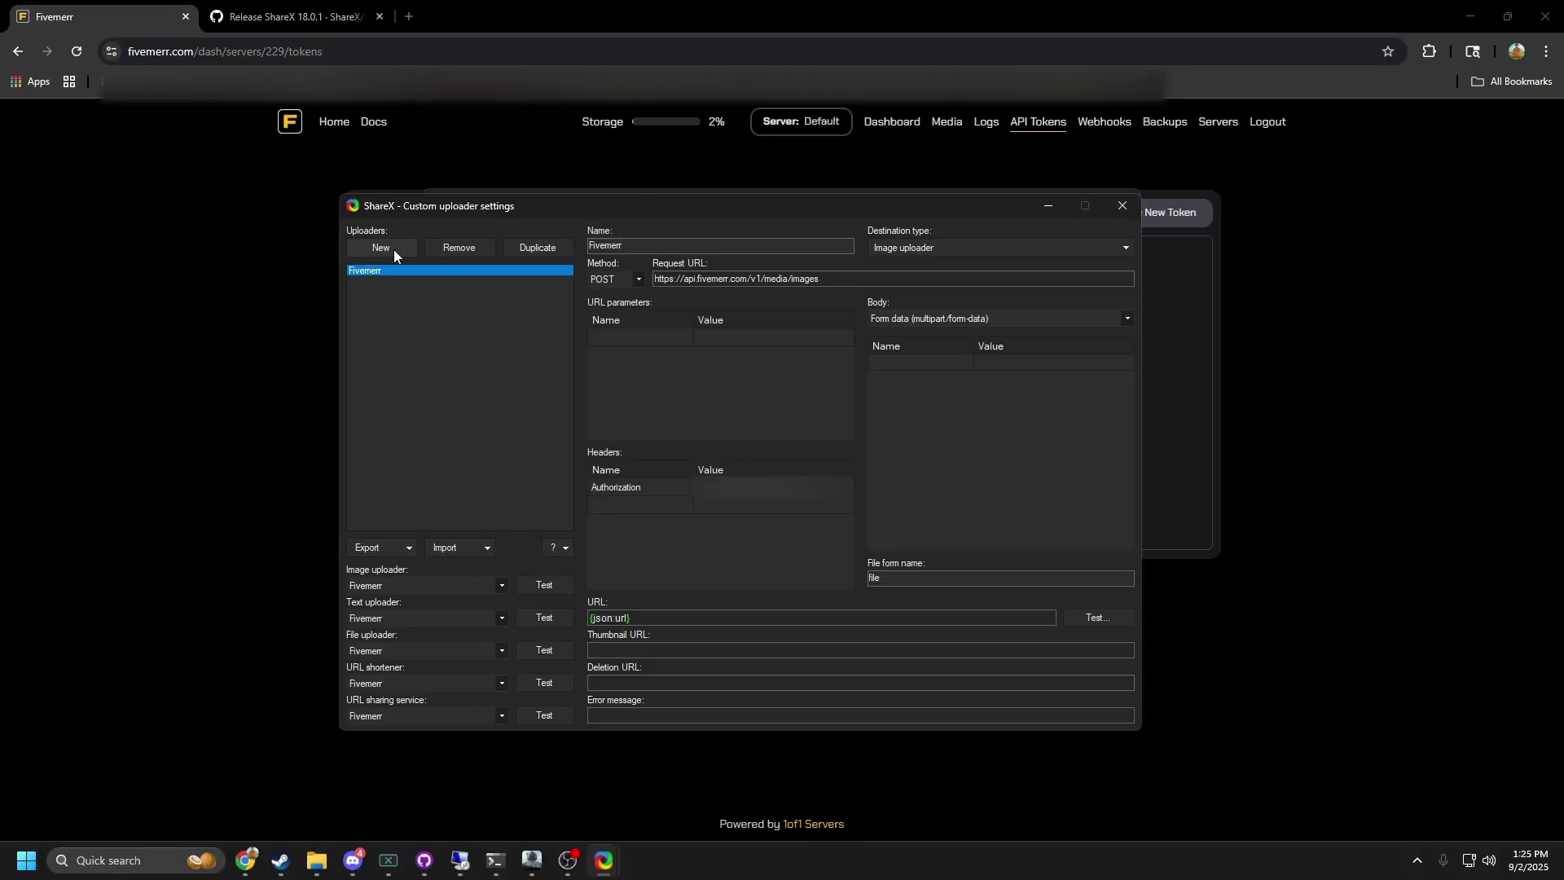
Add a new blank custom uploader and name it Fivemerr : Demo.
left_click(391, 249)
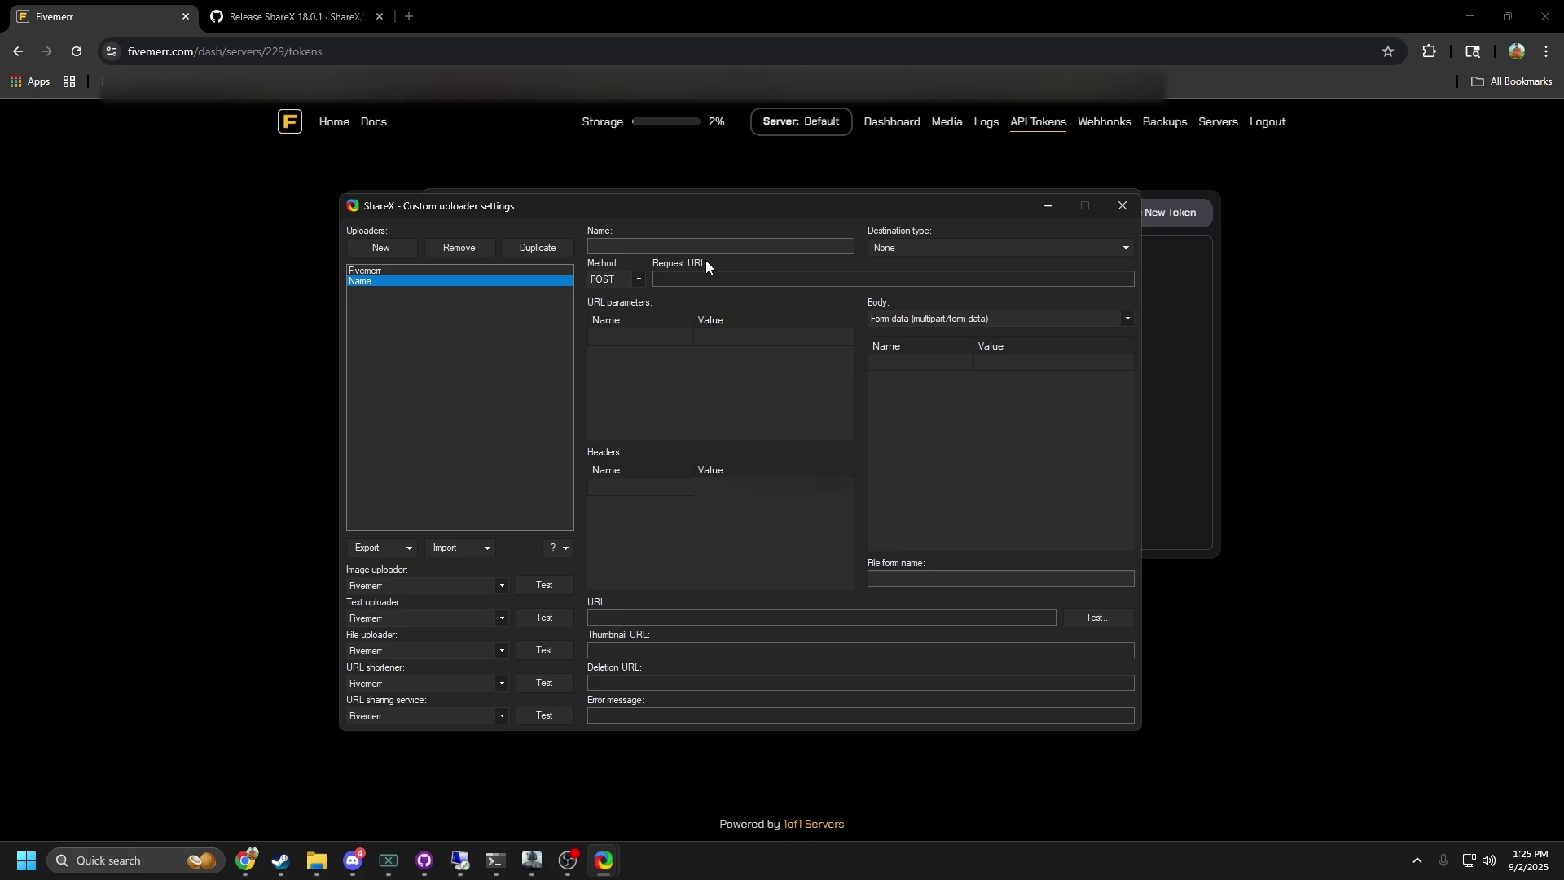
type("Fivemerr ")
type(": Demo")
left_click(349, 865)
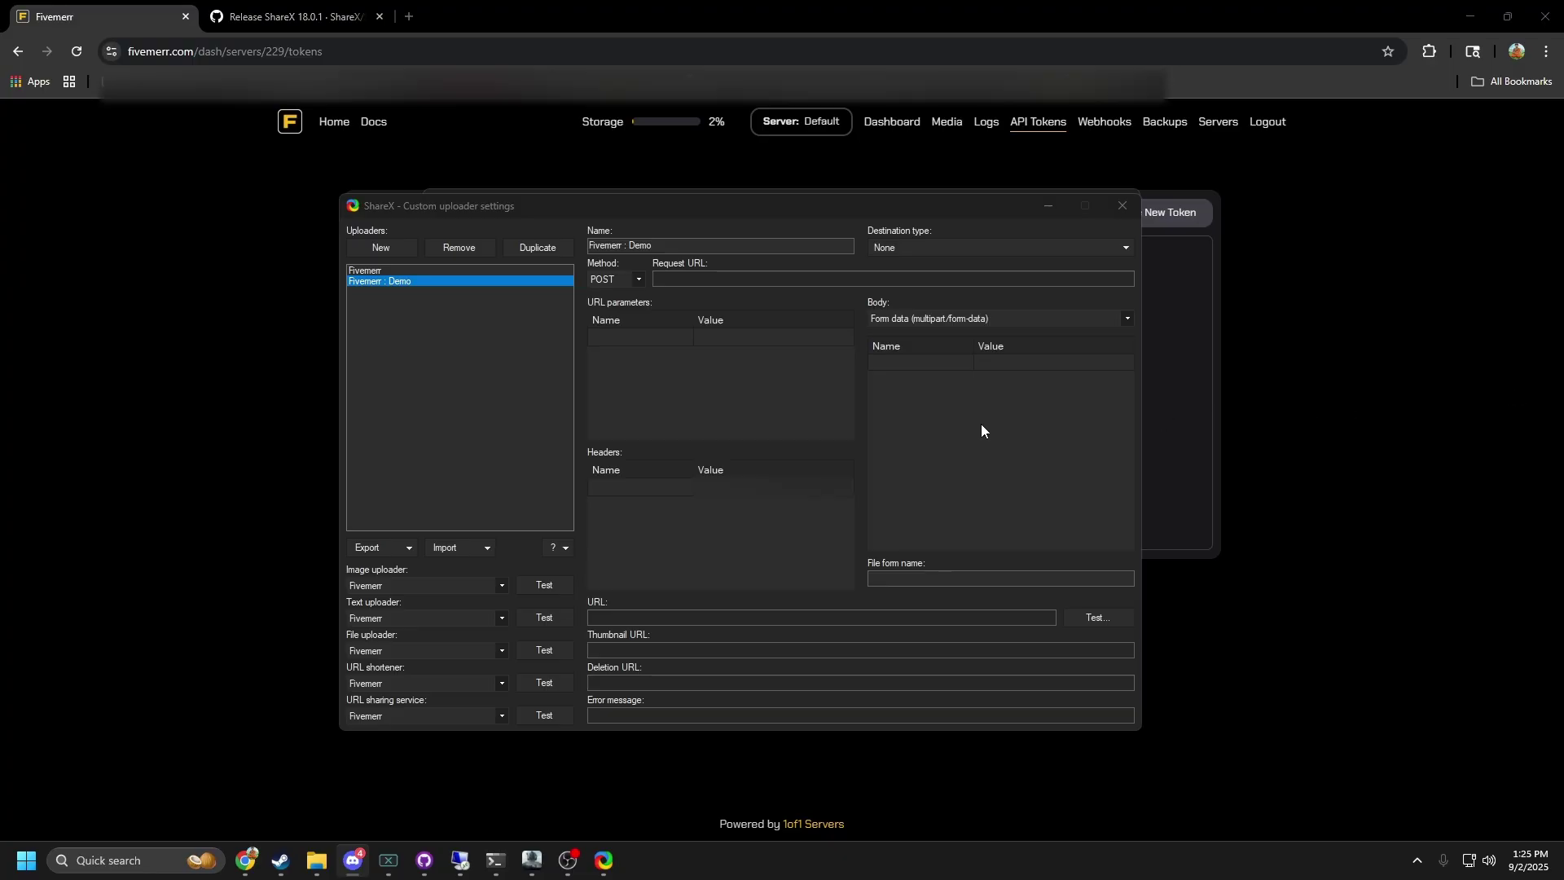
left_click(491, 414)
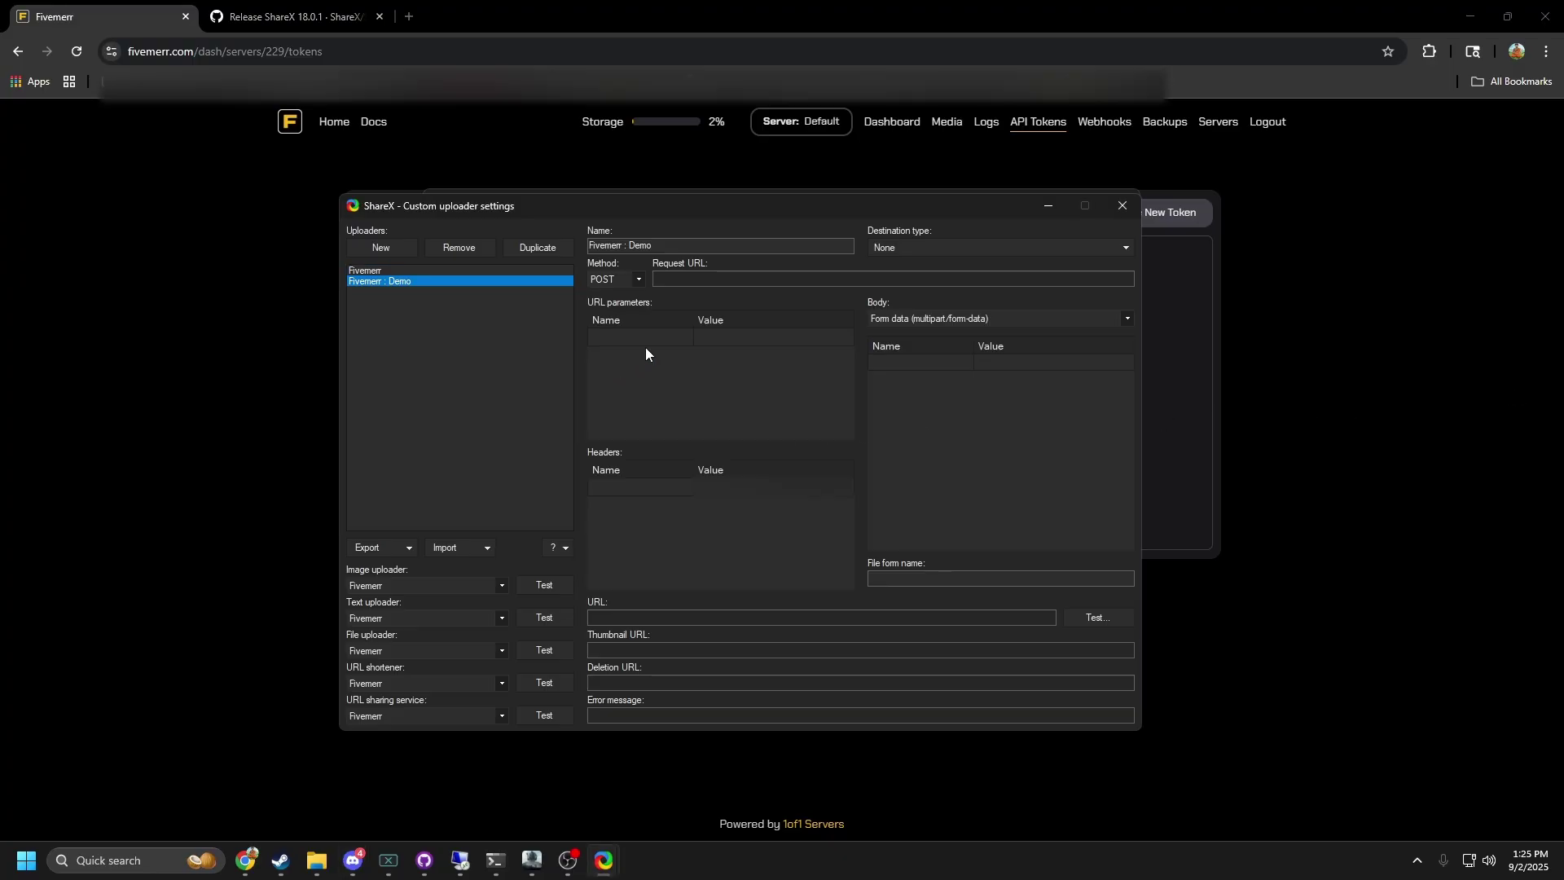
left_click(686, 280)
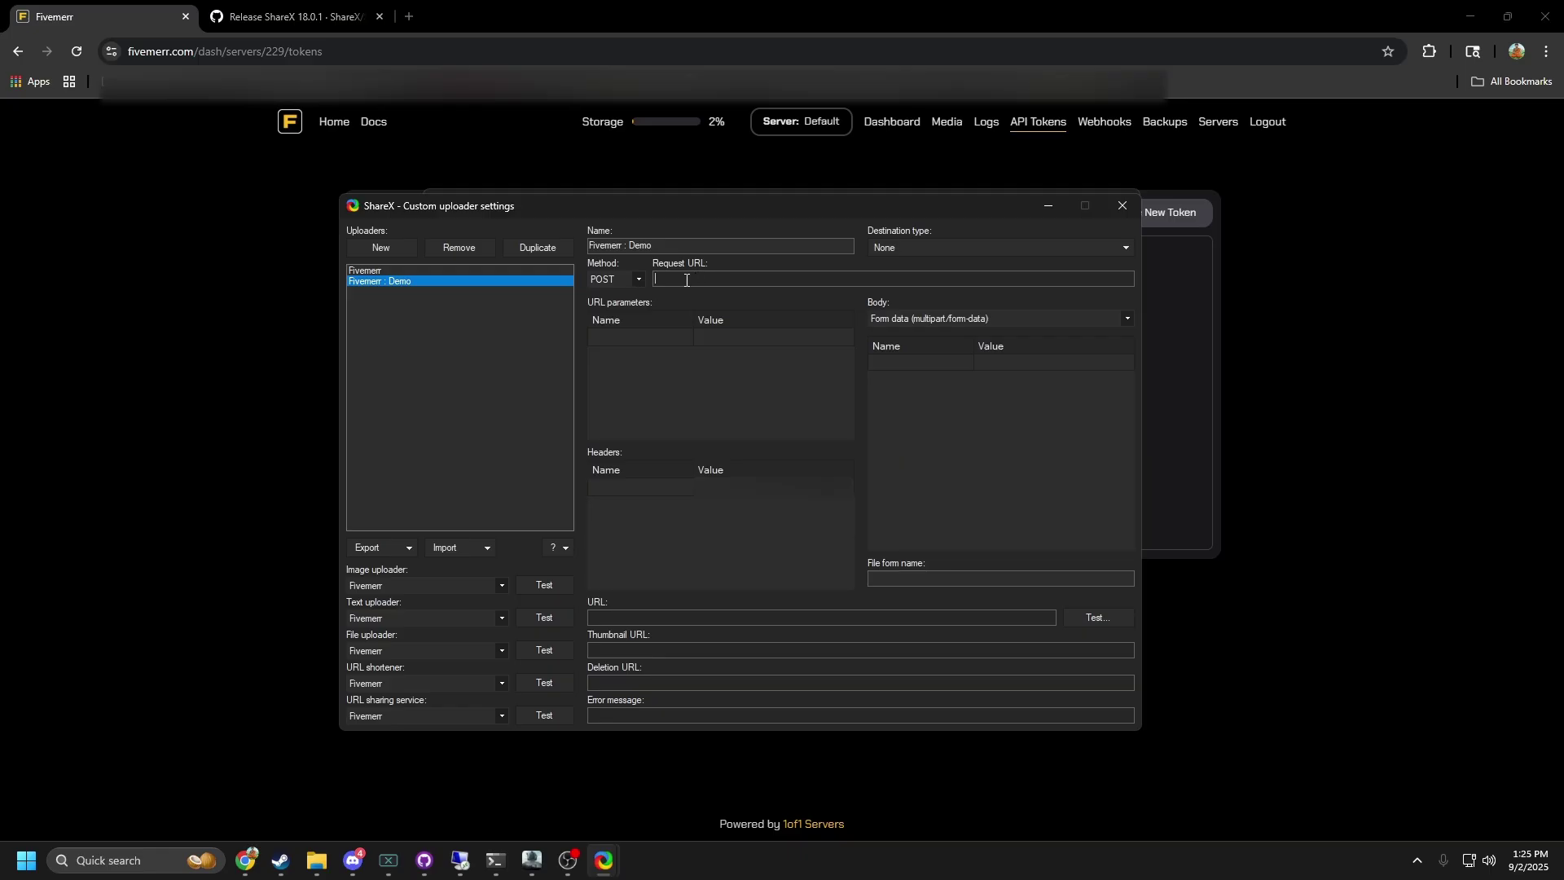
left_click(354, 860)
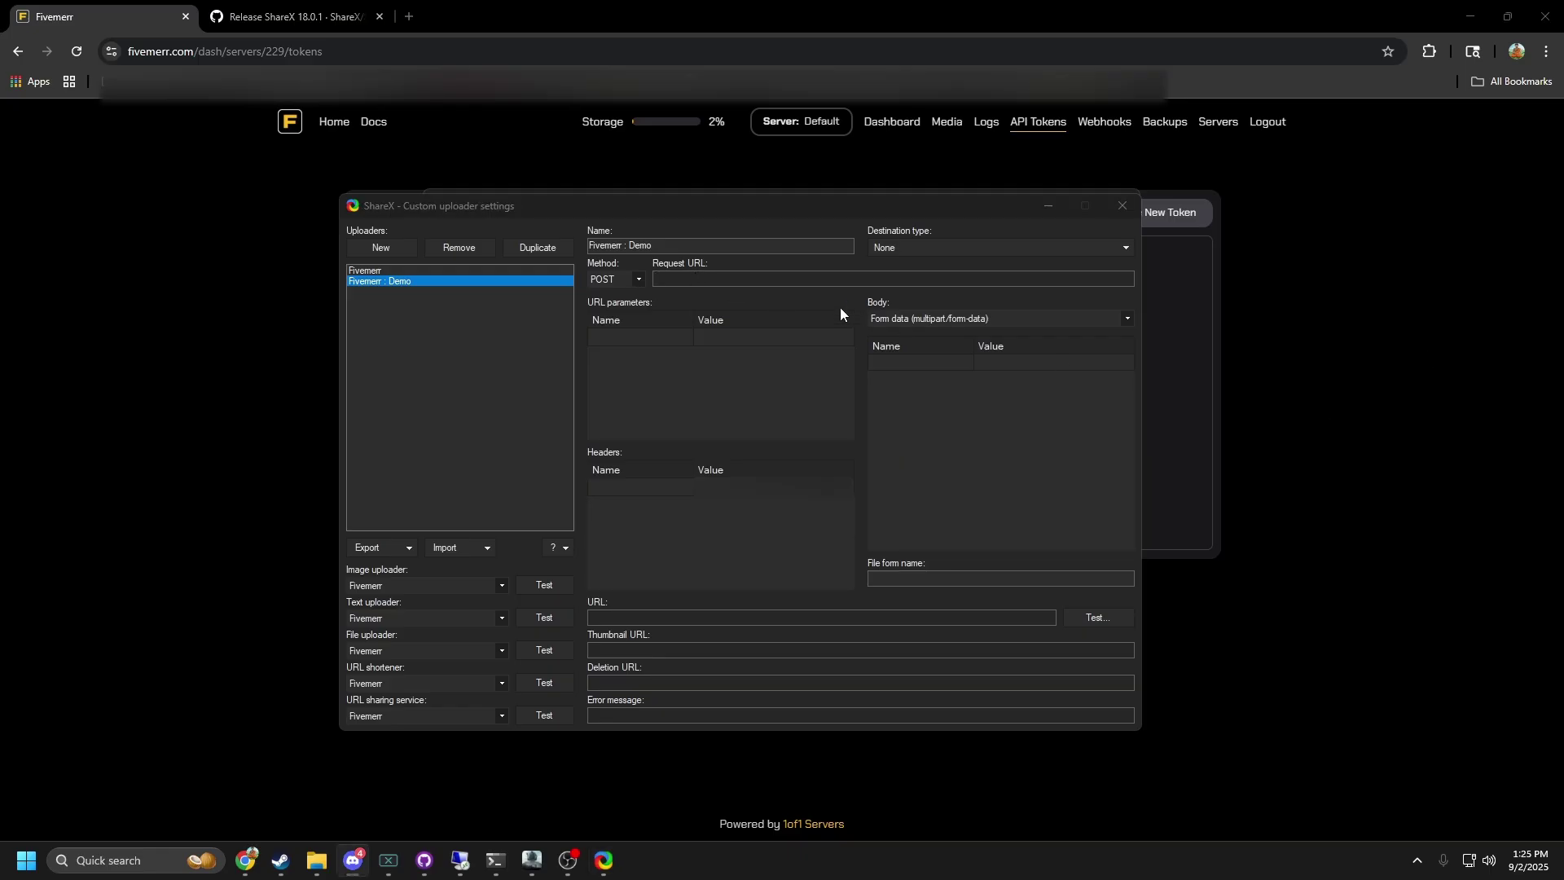
left_click(758, 279)
type("https://api.fivemerr.com/v1/media/images")
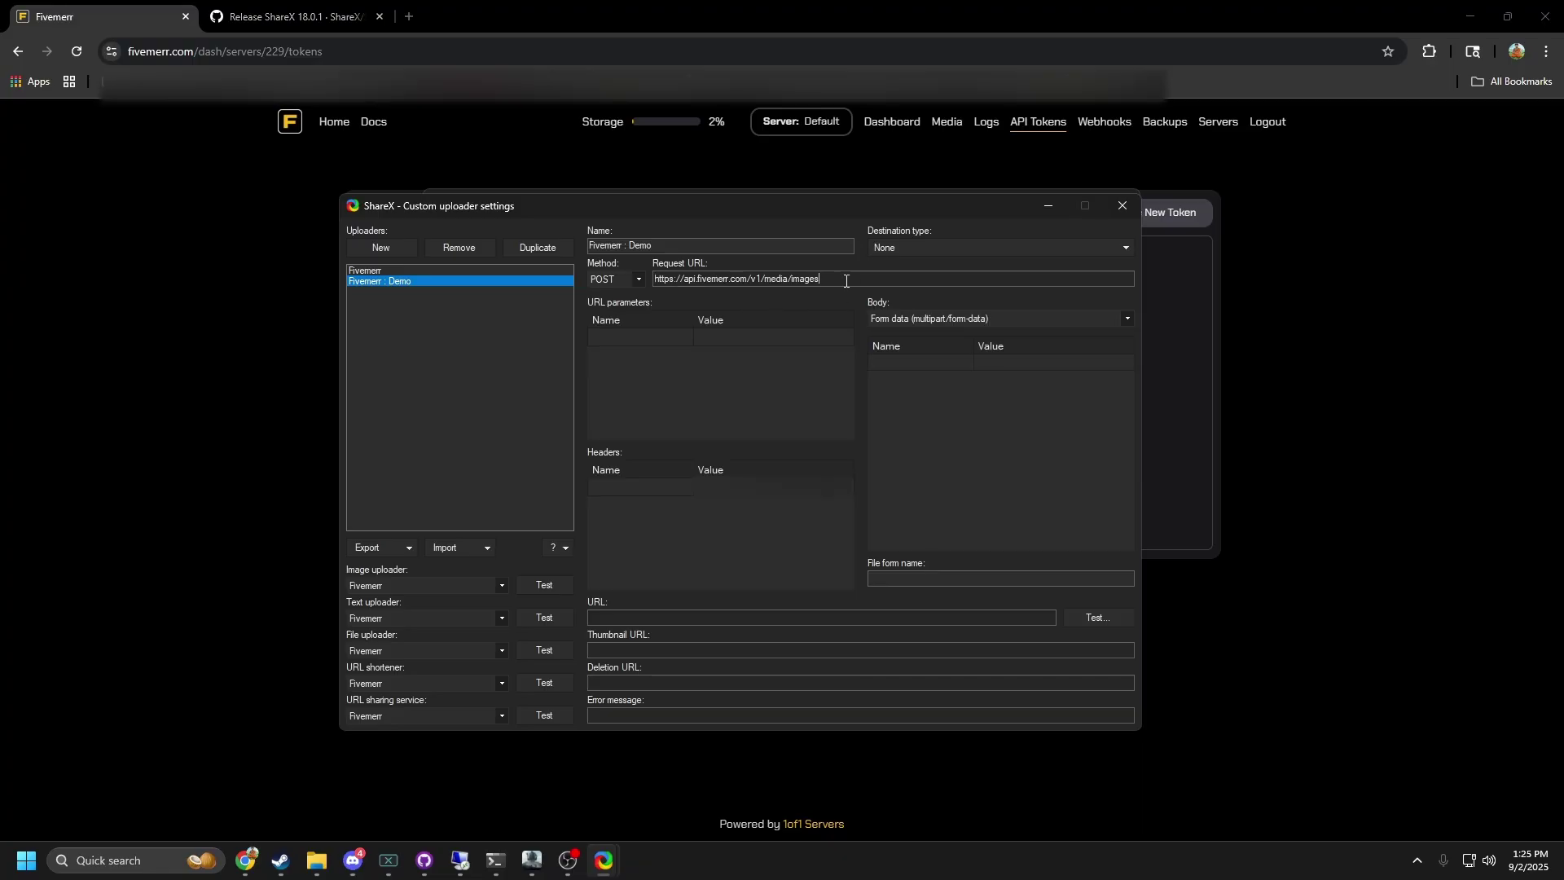
left_click_drag(848, 281, 654, 283)
left_click(836, 279)
Set the uploader's destination type to Image uploader.
left_click(937, 245)
left_click(1038, 202)
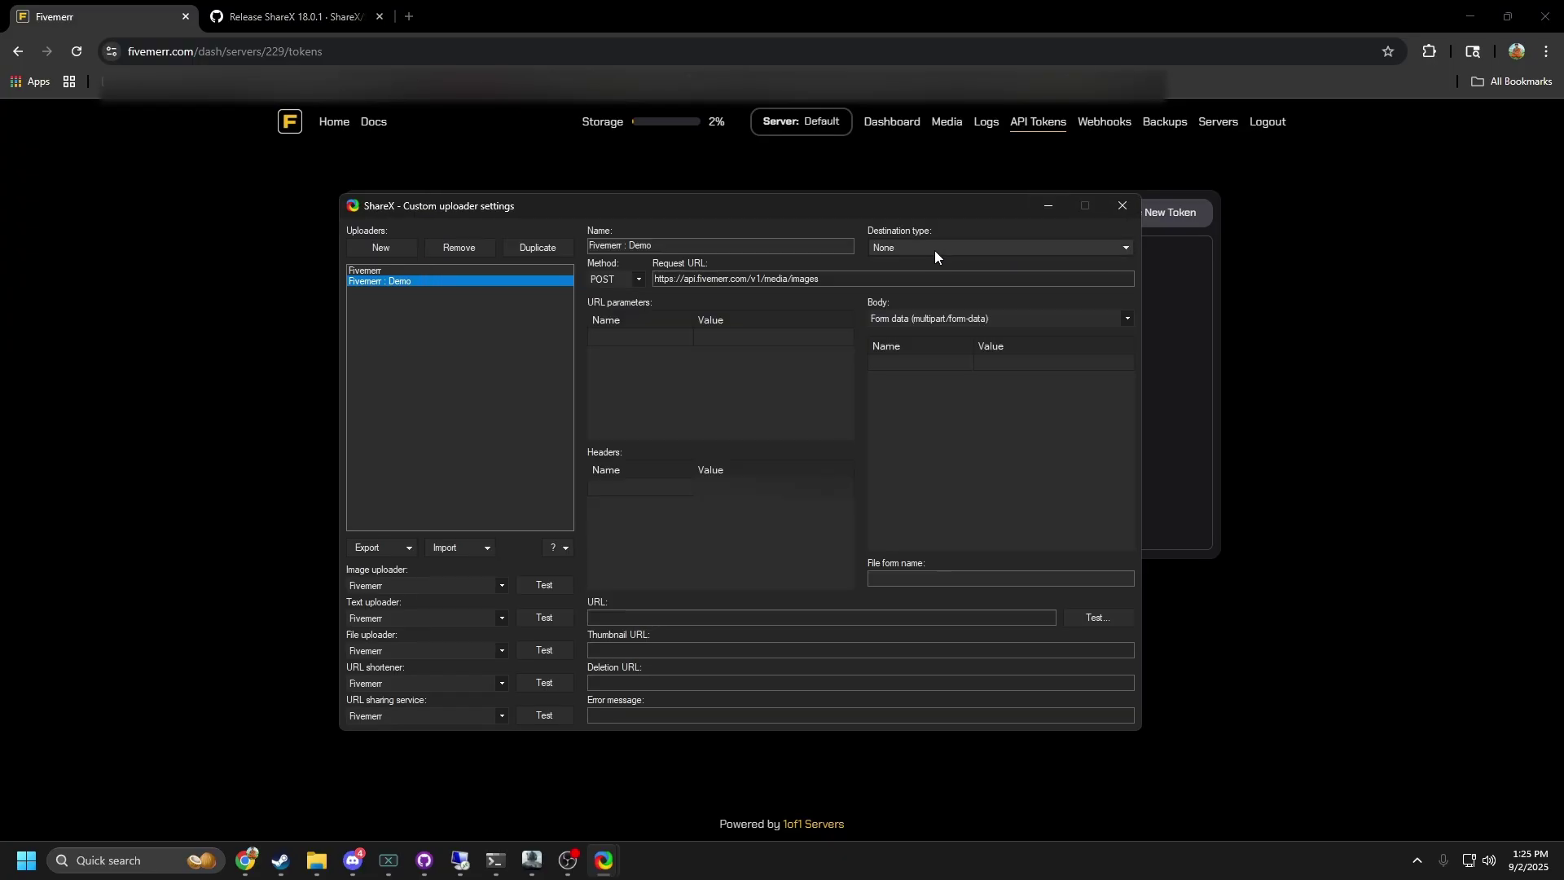
left_click(939, 249)
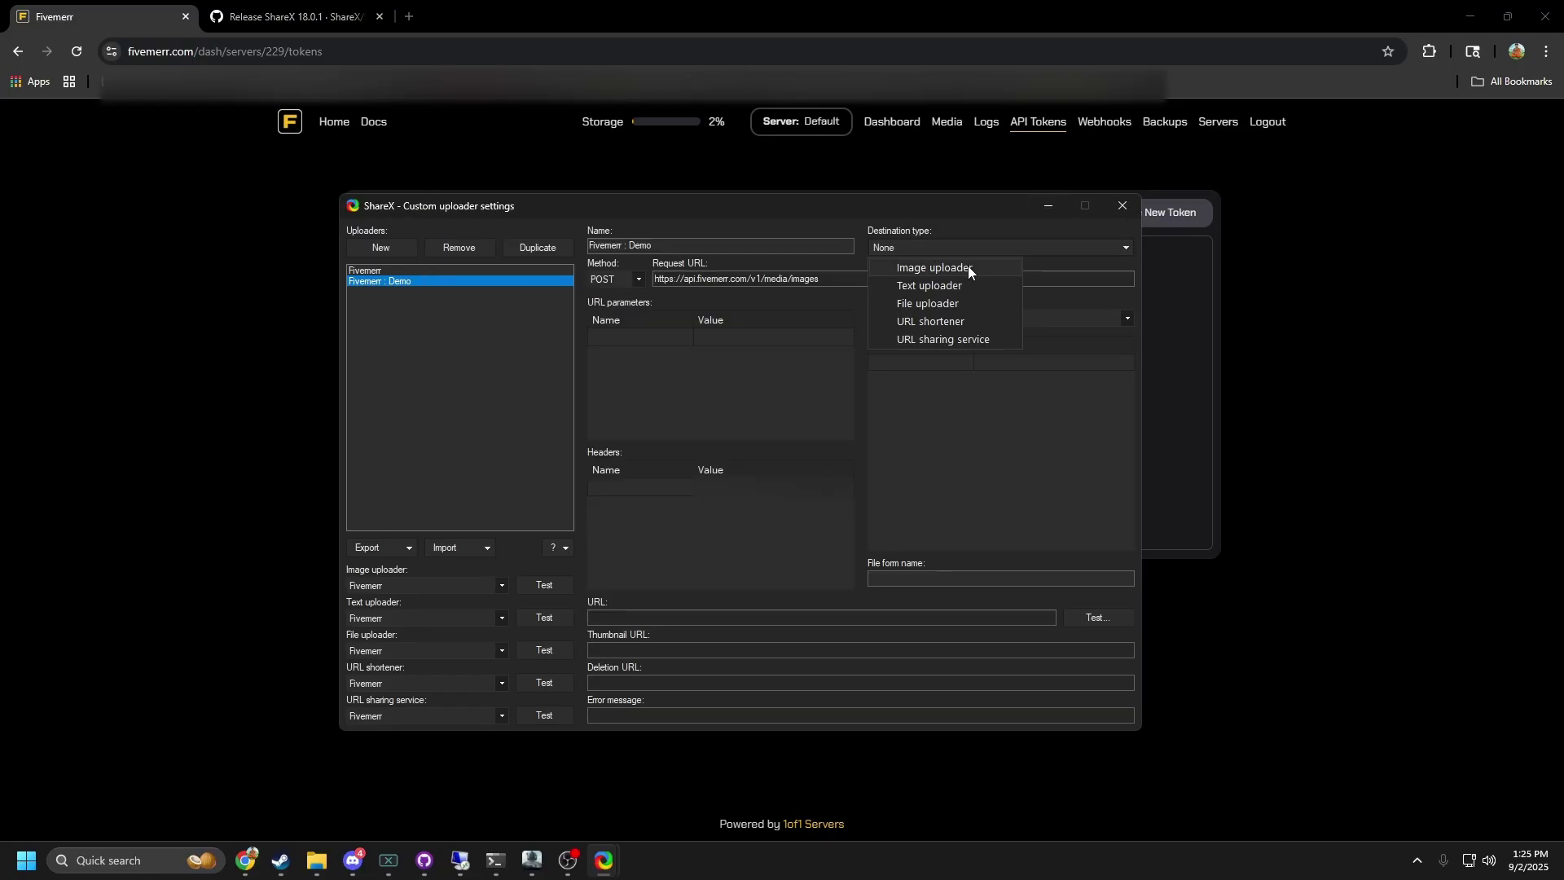
left_click(970, 268)
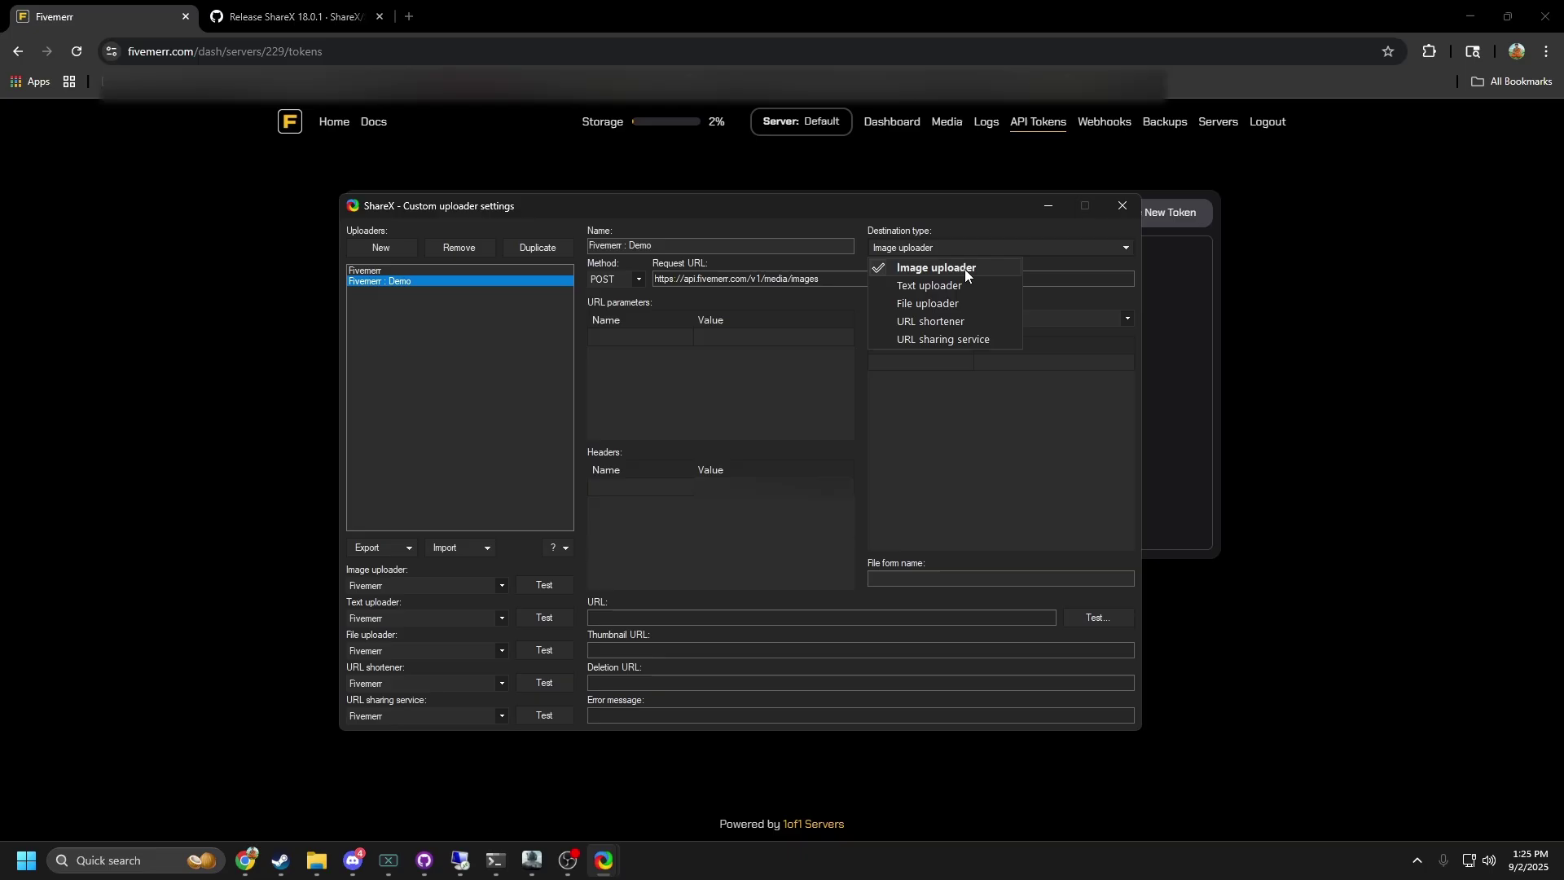
left_click(805, 300)
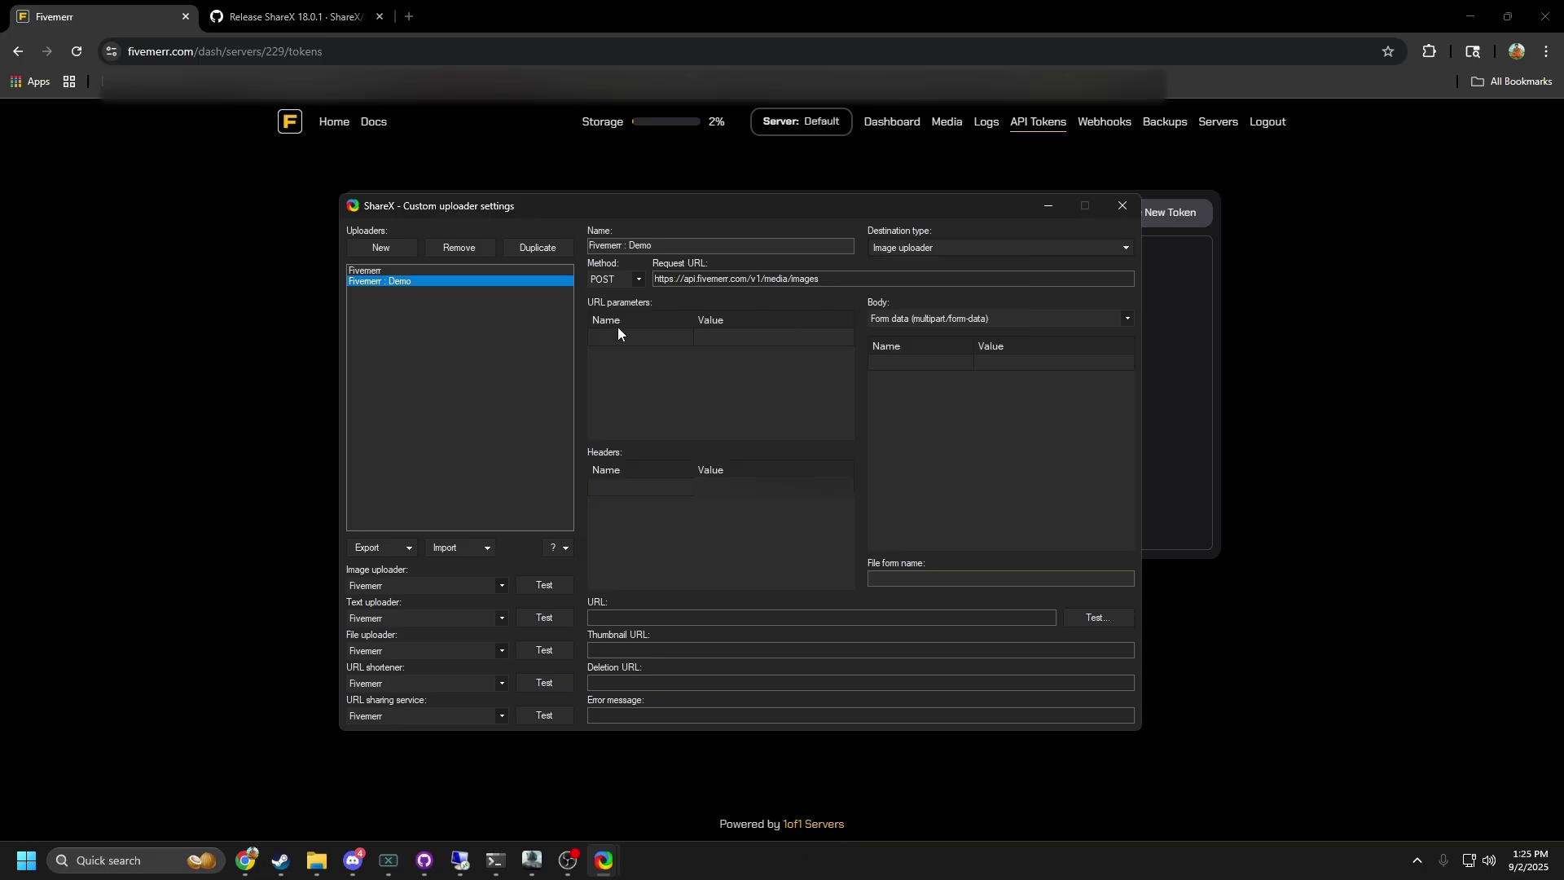
left_click(447, 272)
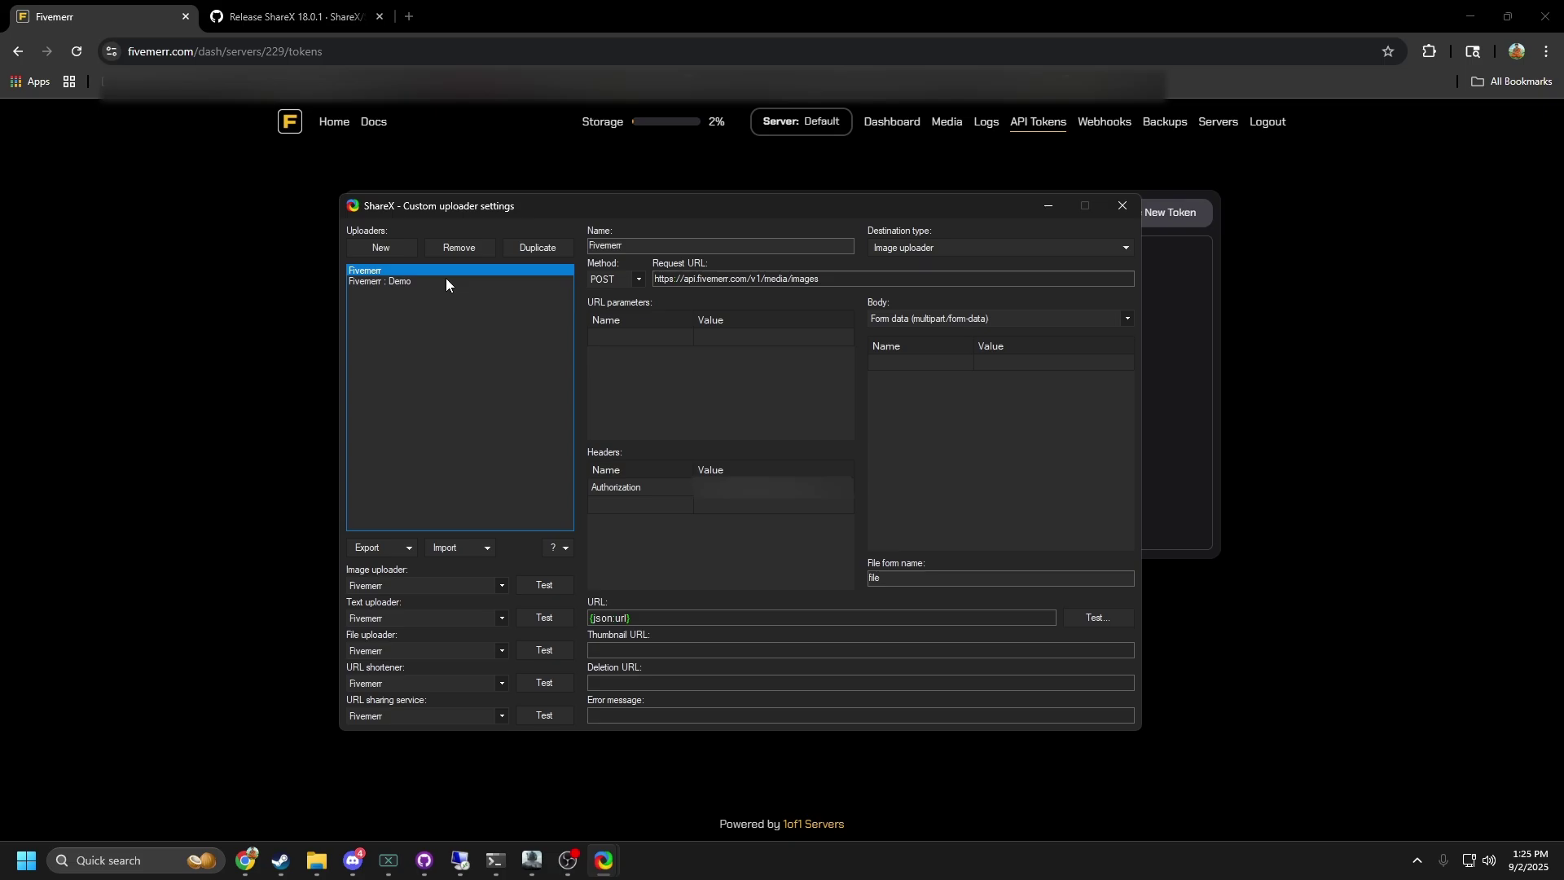
left_click(445, 281)
left_click(652, 485)
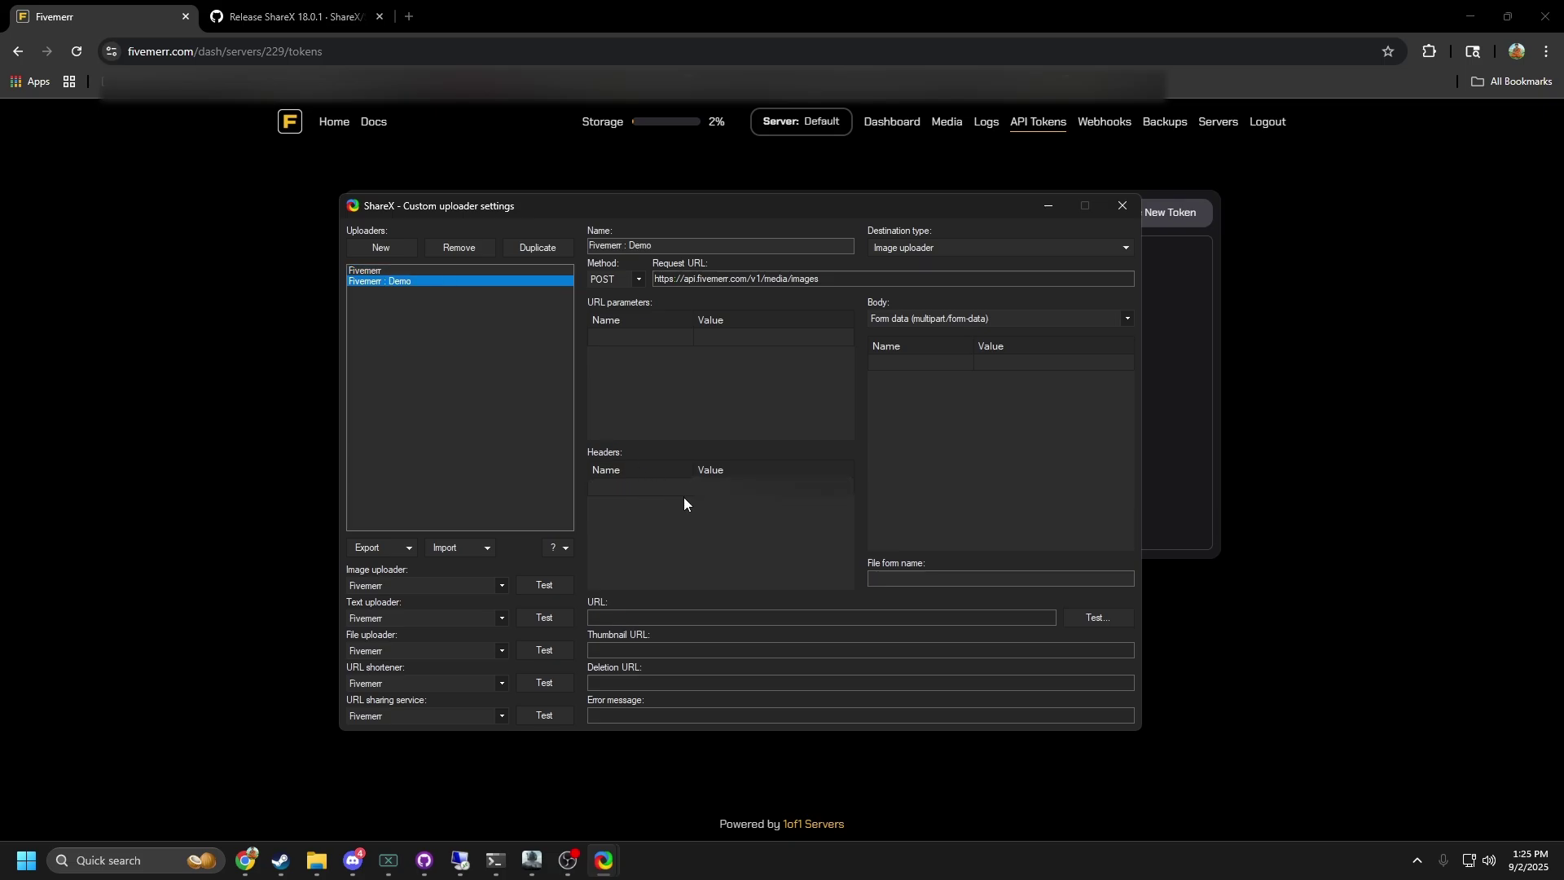
left_click(452, 270)
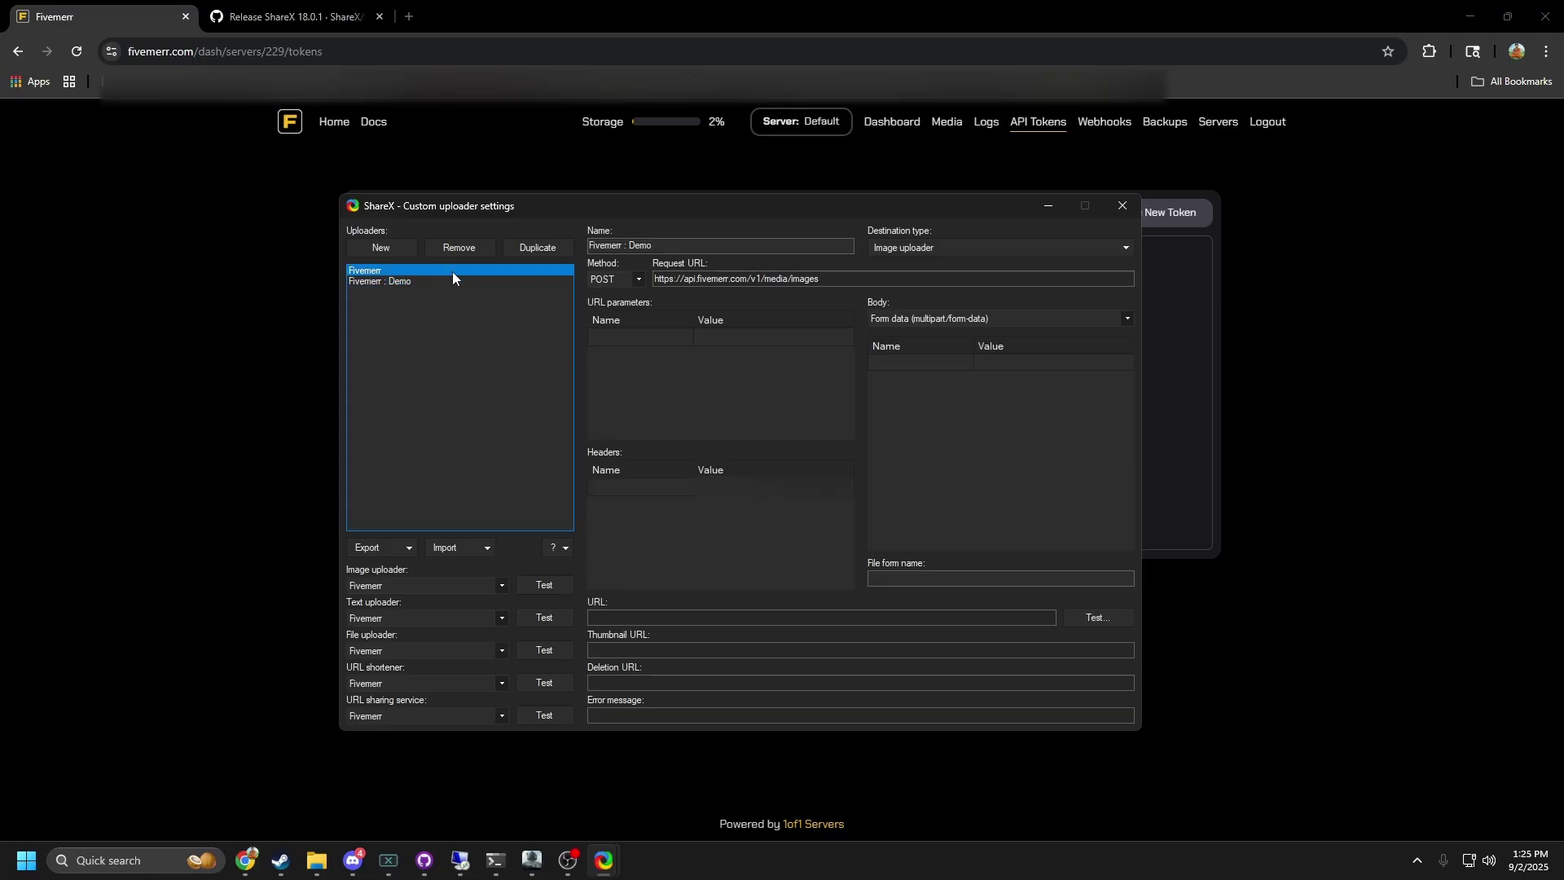
left_click(614, 486)
Add an Authorization header to the Demo uploader and copy the ShareXDemo token from Fivemerr.
left_click(446, 281)
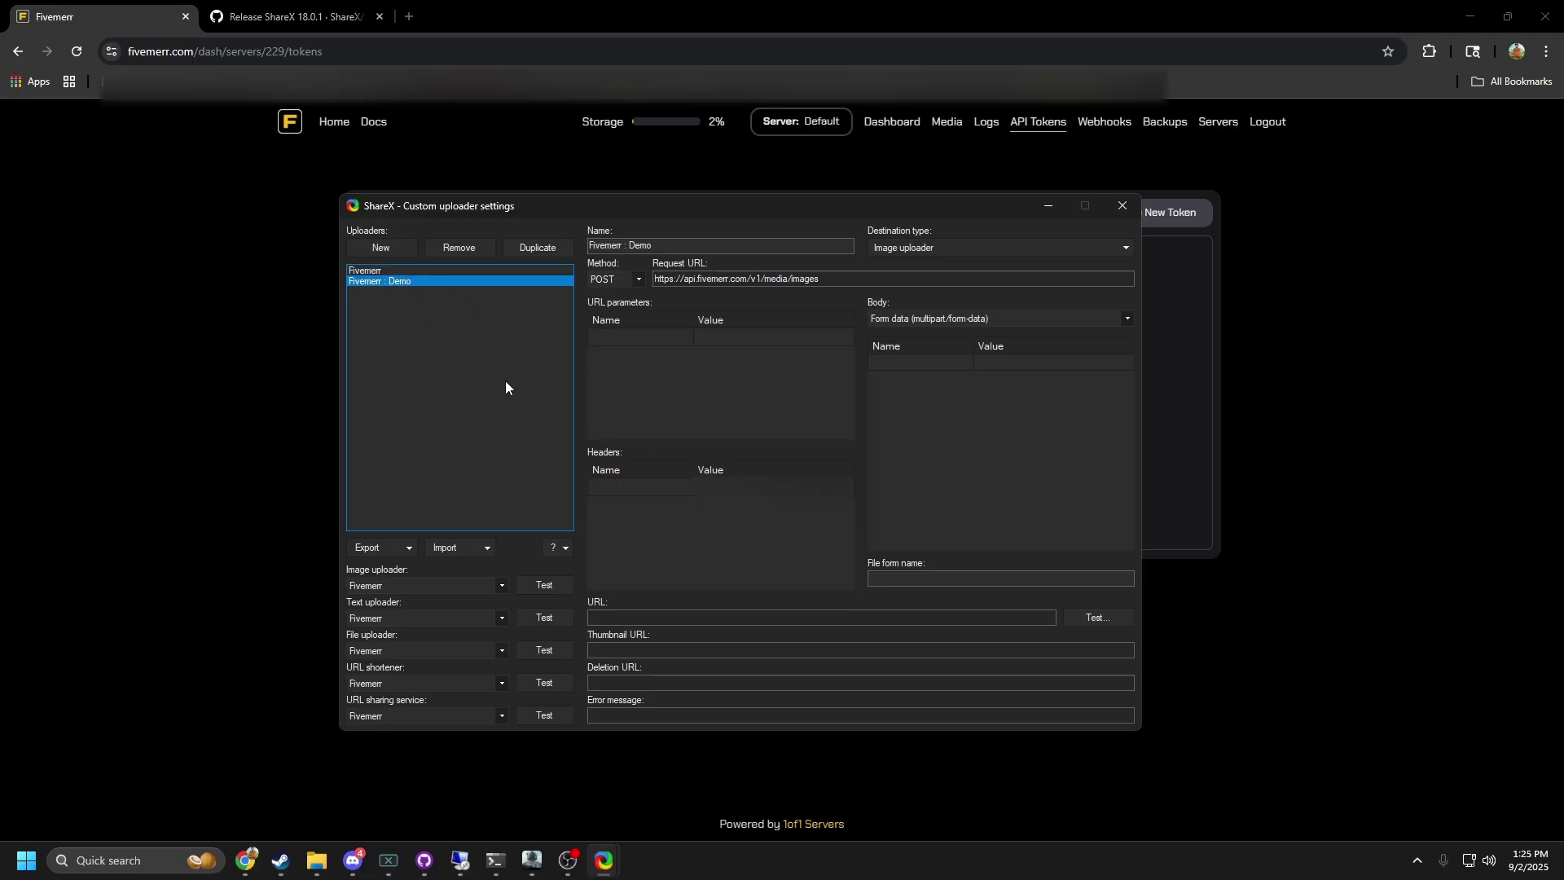
left_click(632, 484)
left_click(1199, 473)
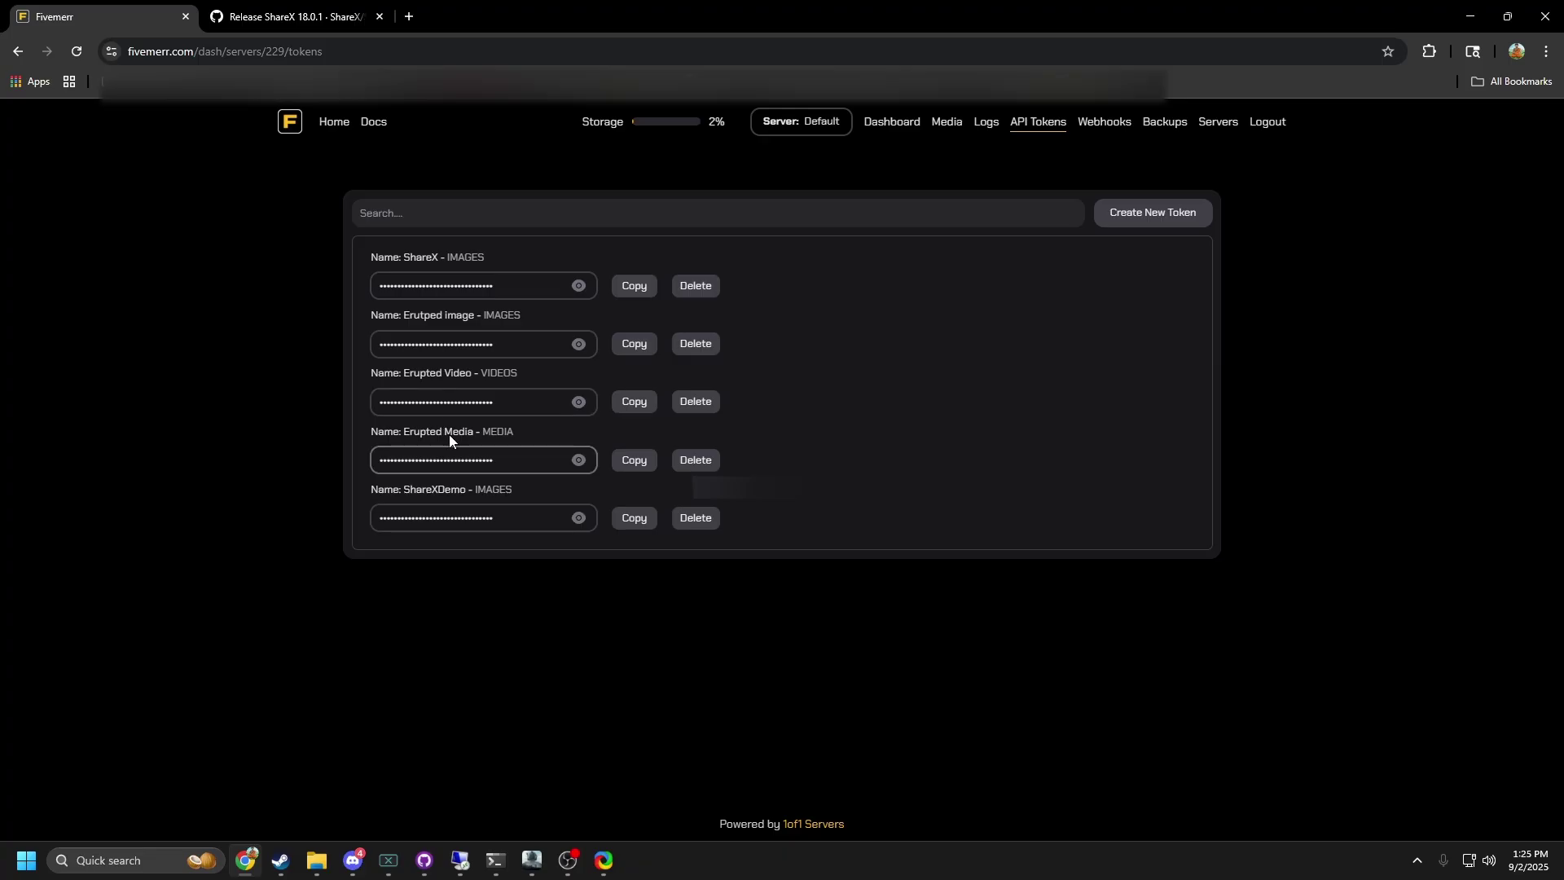
left_click(490, 518)
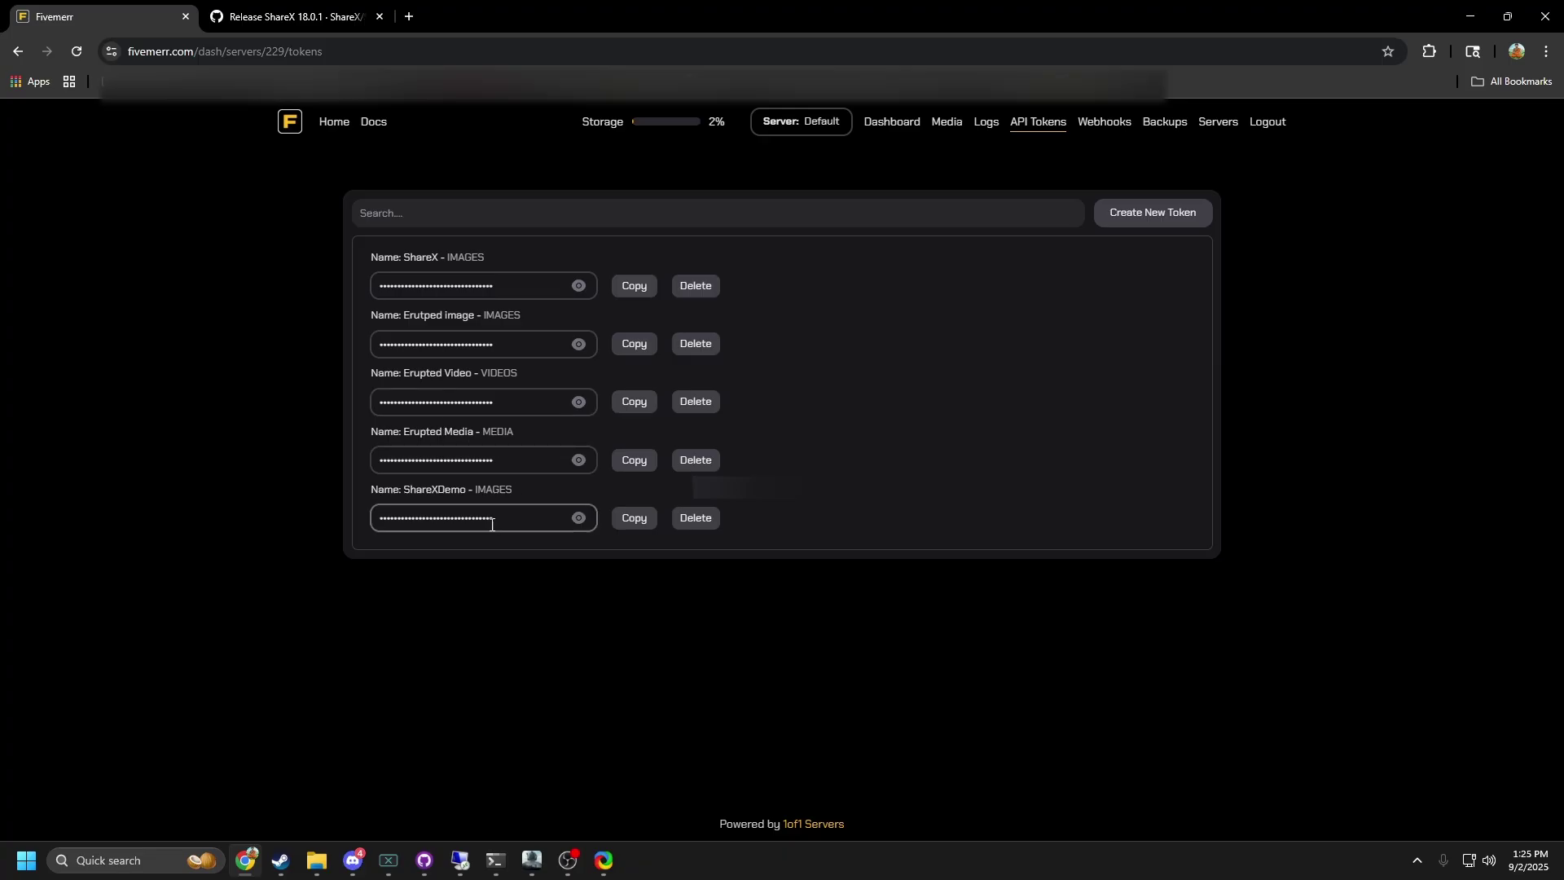
left_click(636, 522)
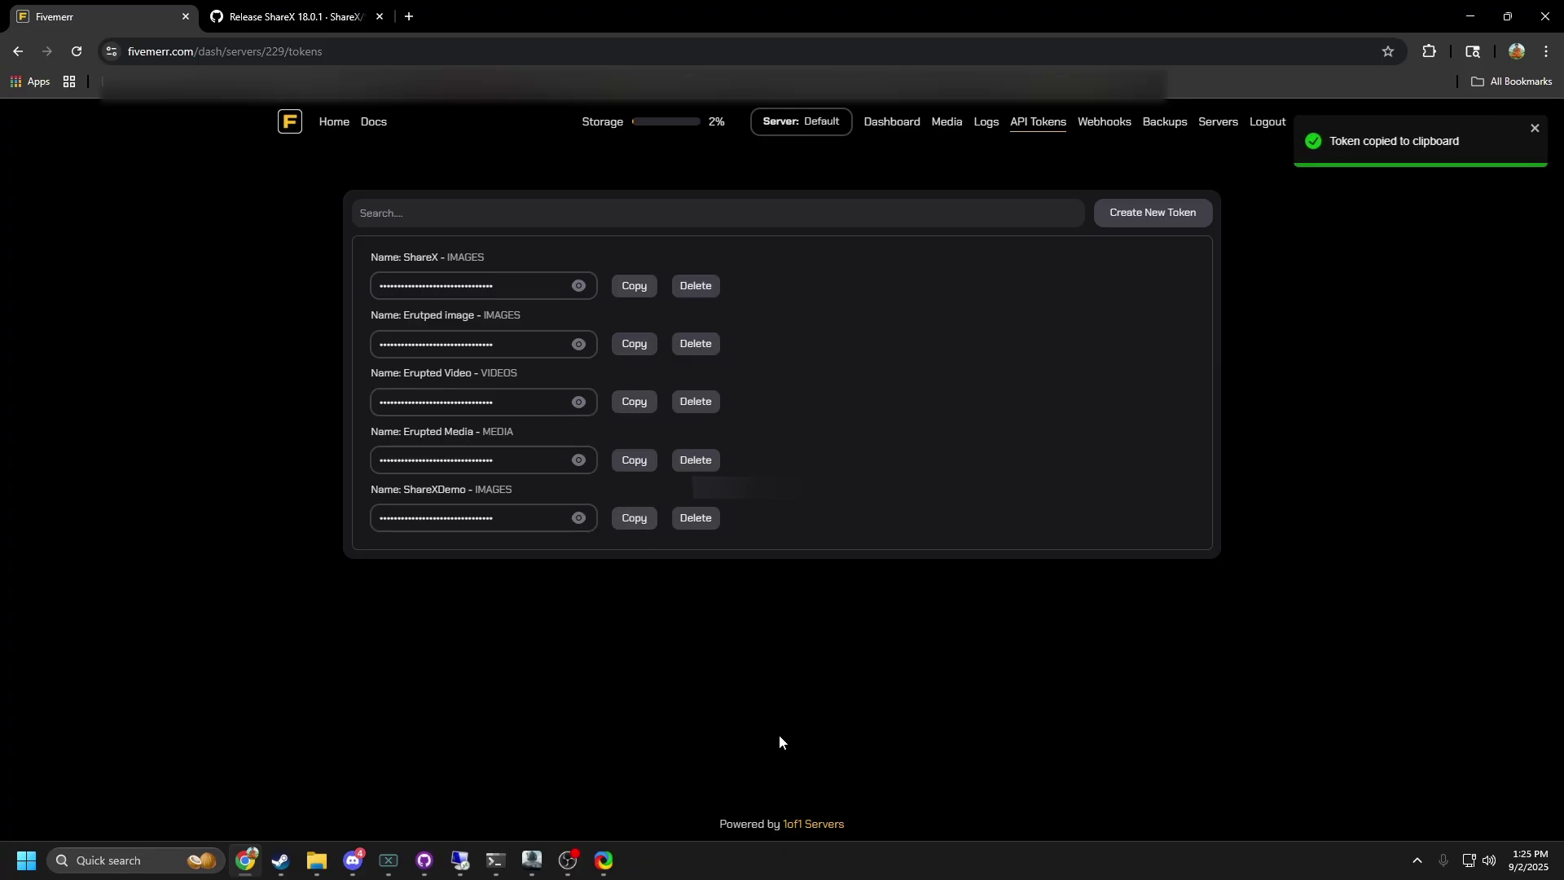
left_click(604, 861)
left_click(631, 809)
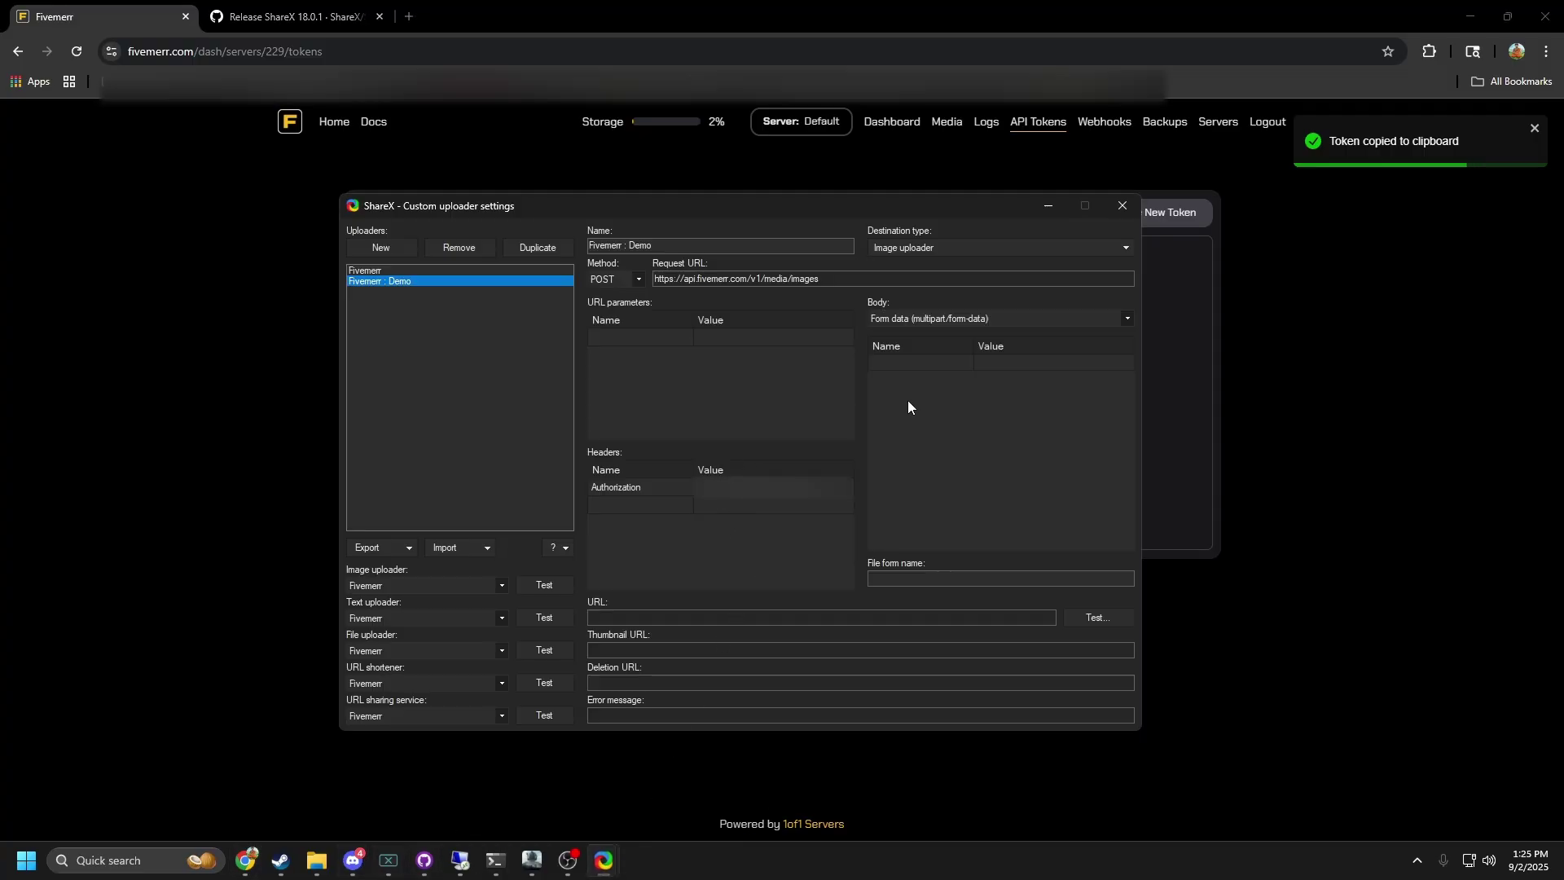
Check the old Fivemerr uploader's URL syntax, then start filling Demo's empty URL field.
left_click(472, 270)
left_click(636, 618)
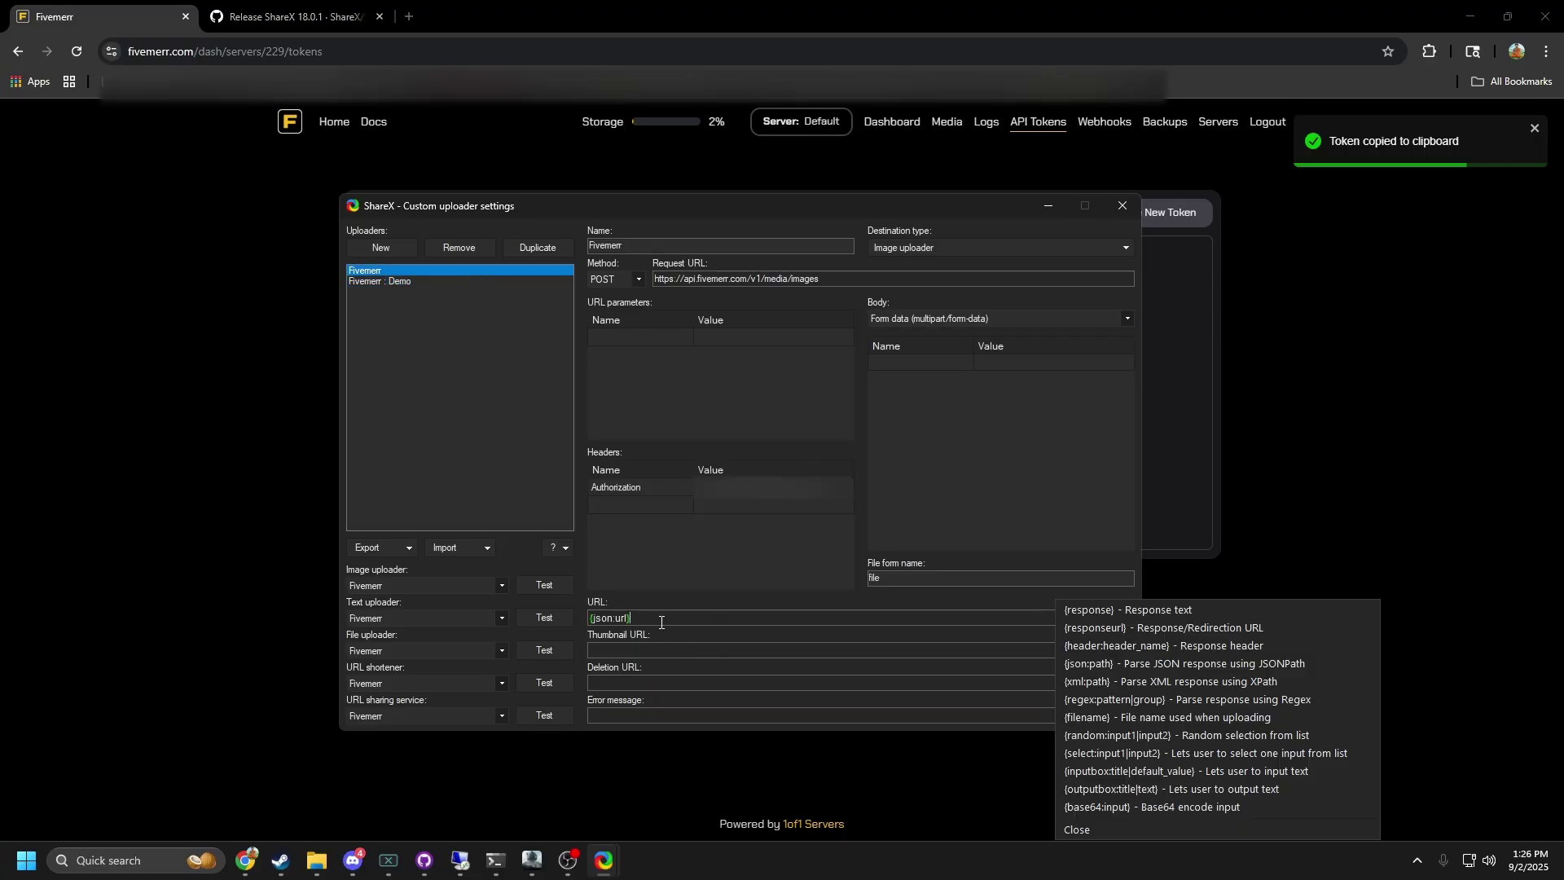
left_click(436, 291)
left_click(391, 281)
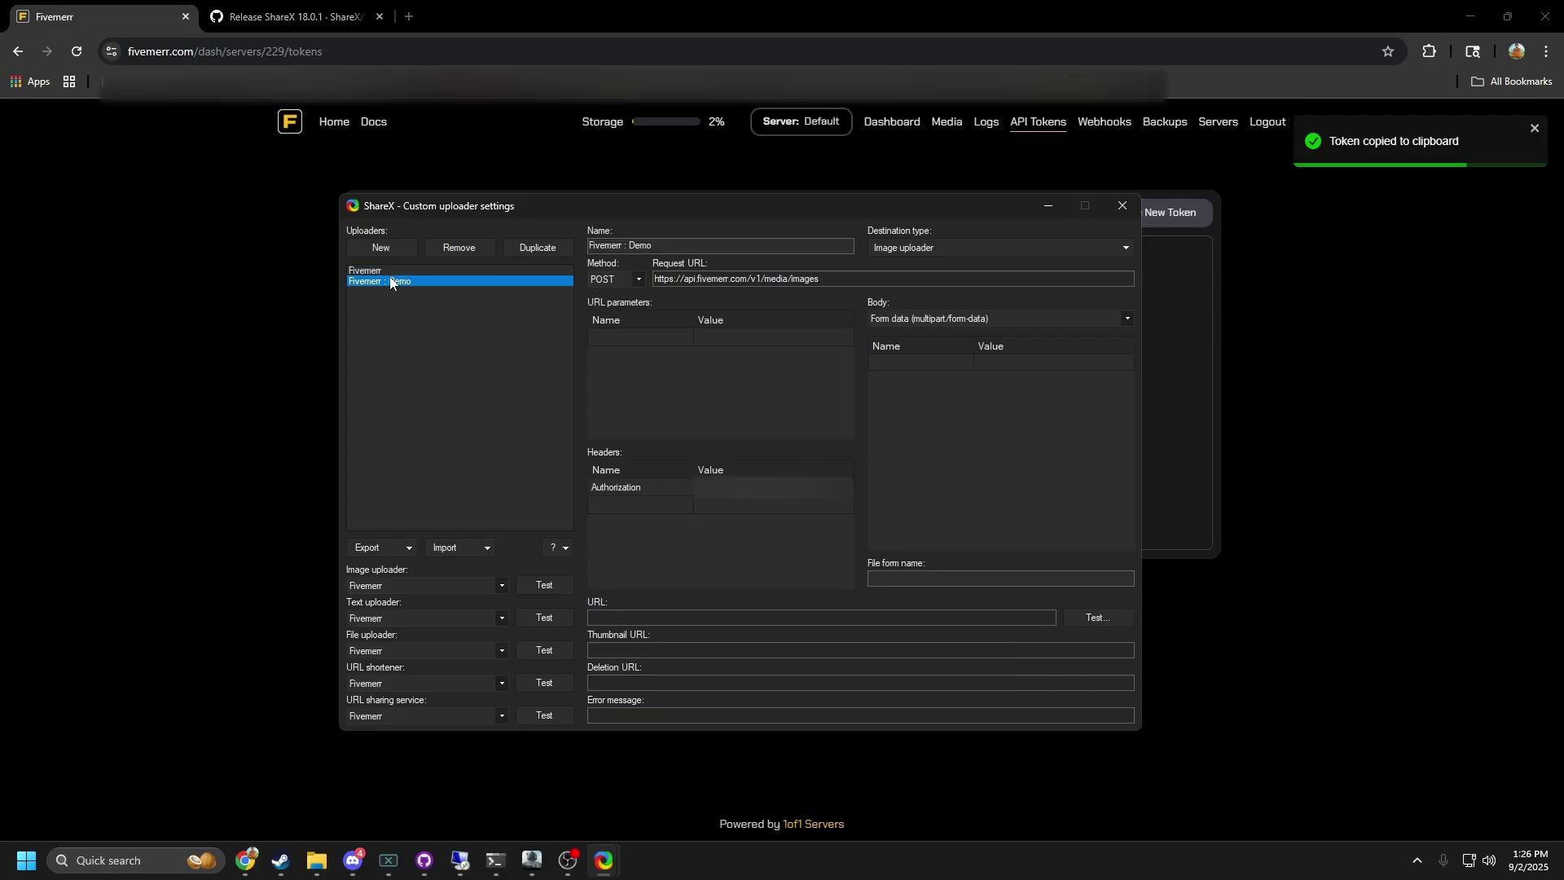
left_click(619, 618)
type("{json:url}")
Verify the {json:url} result URL in the syntax test, then select the old Fivemerr uploader for removal.
left_click(1084, 615)
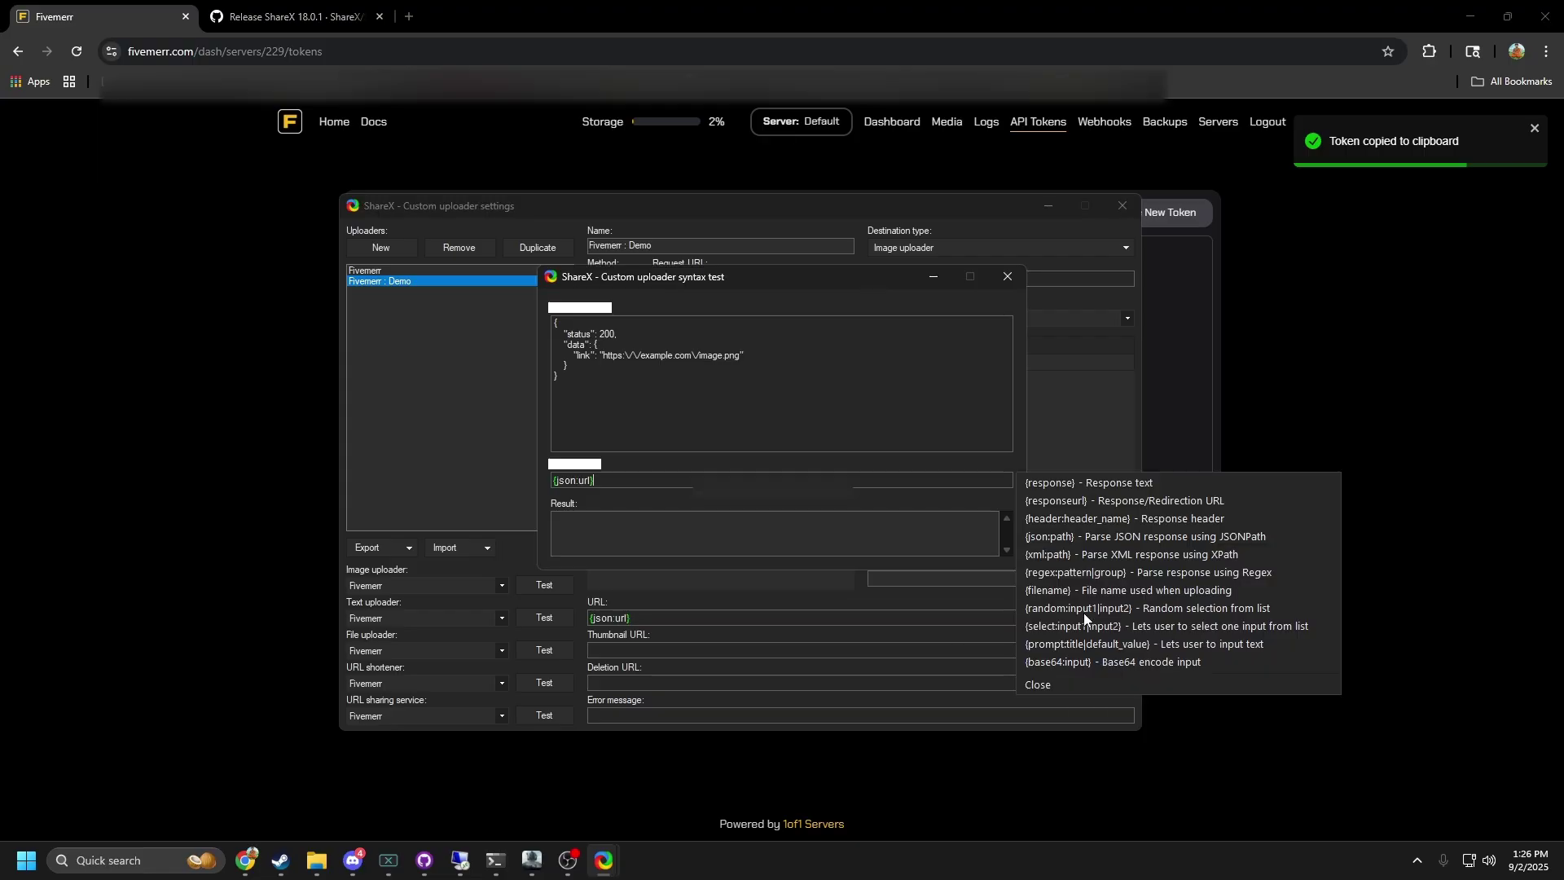
left_click(633, 365)
key("ctrl+a")
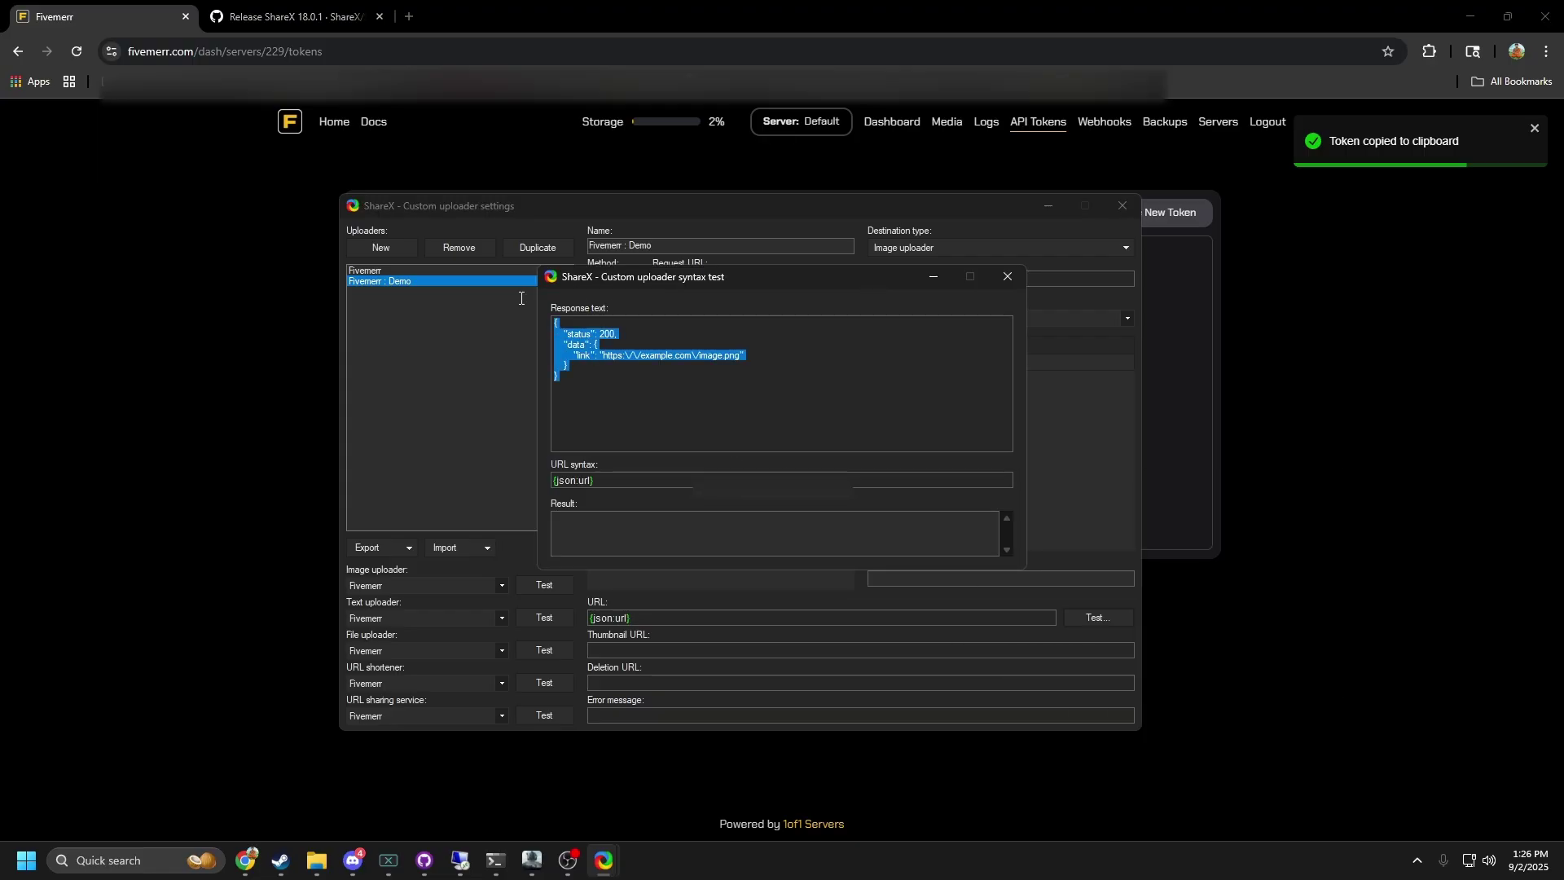
left_click(1004, 278)
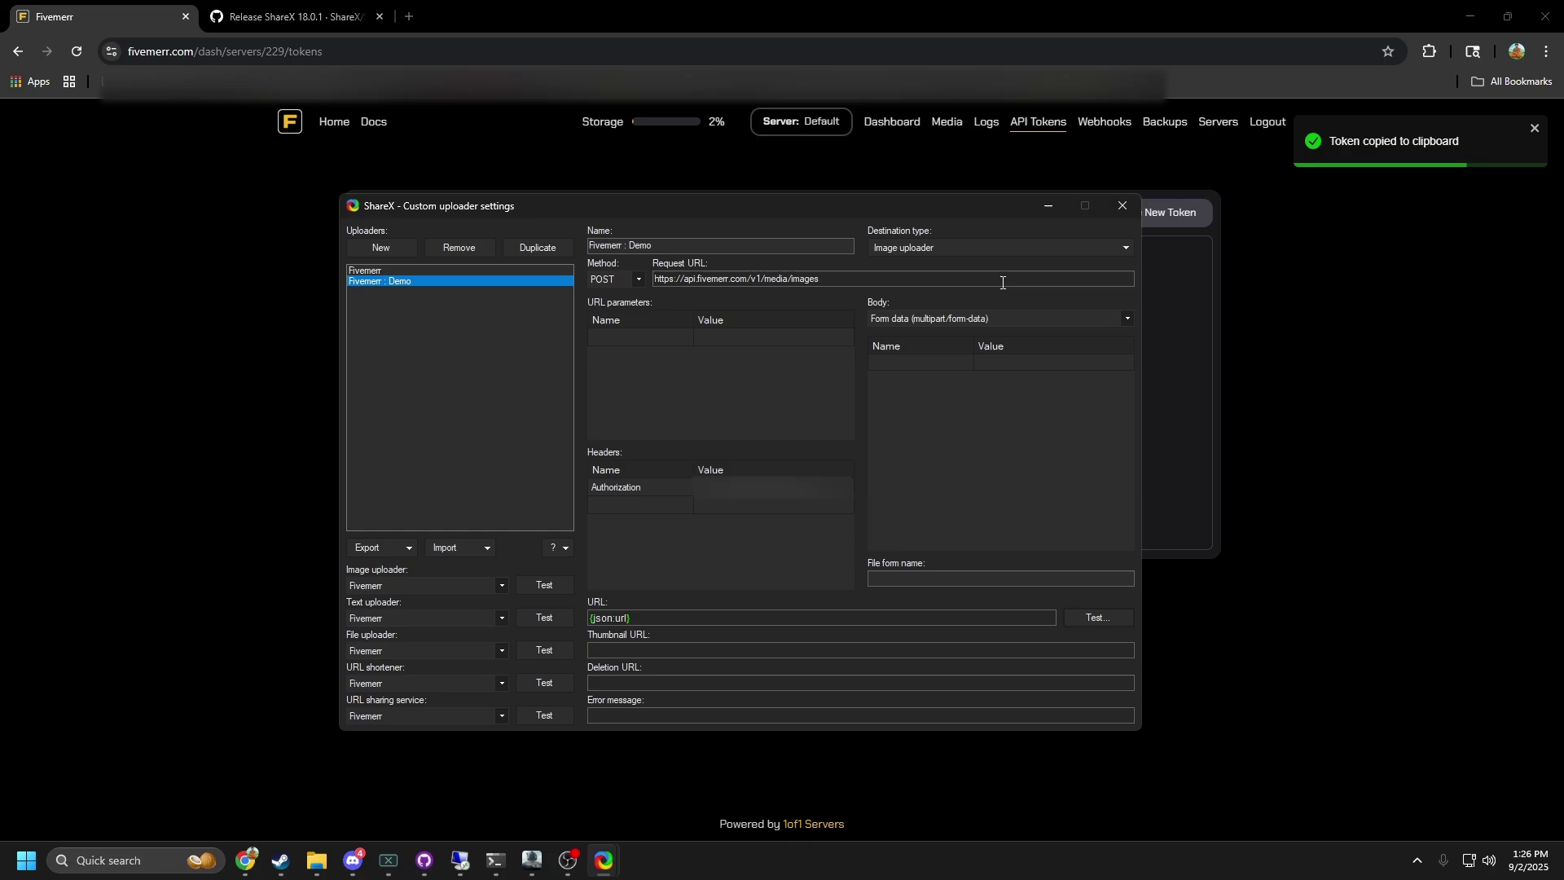
left_click(444, 269)
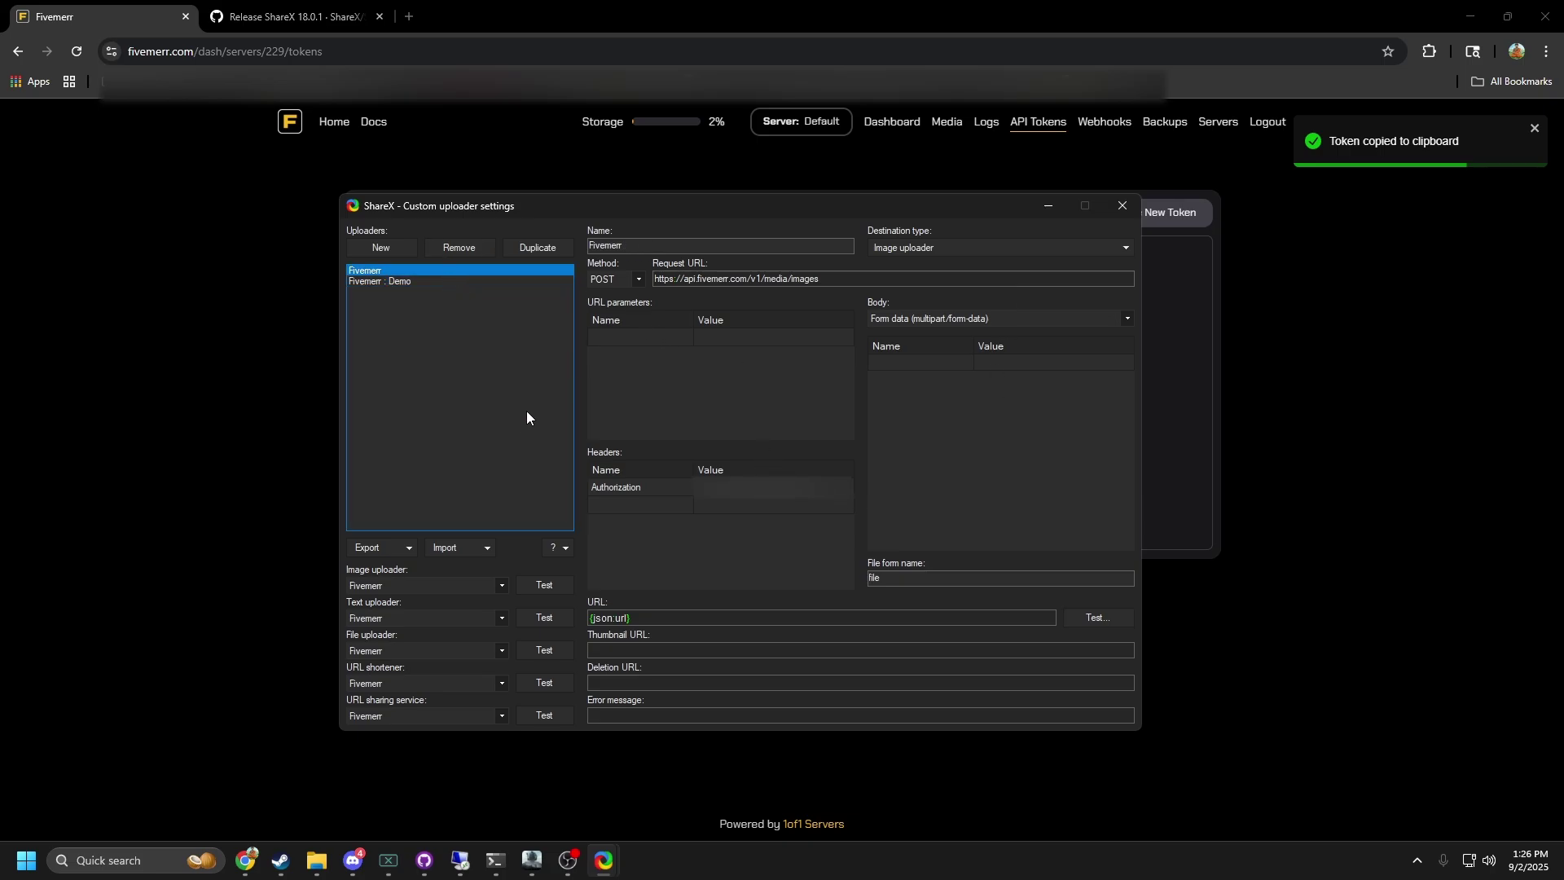
Remove the old Fivemerr uploader and run a test image upload that fails on the file form name.
left_click(458, 248)
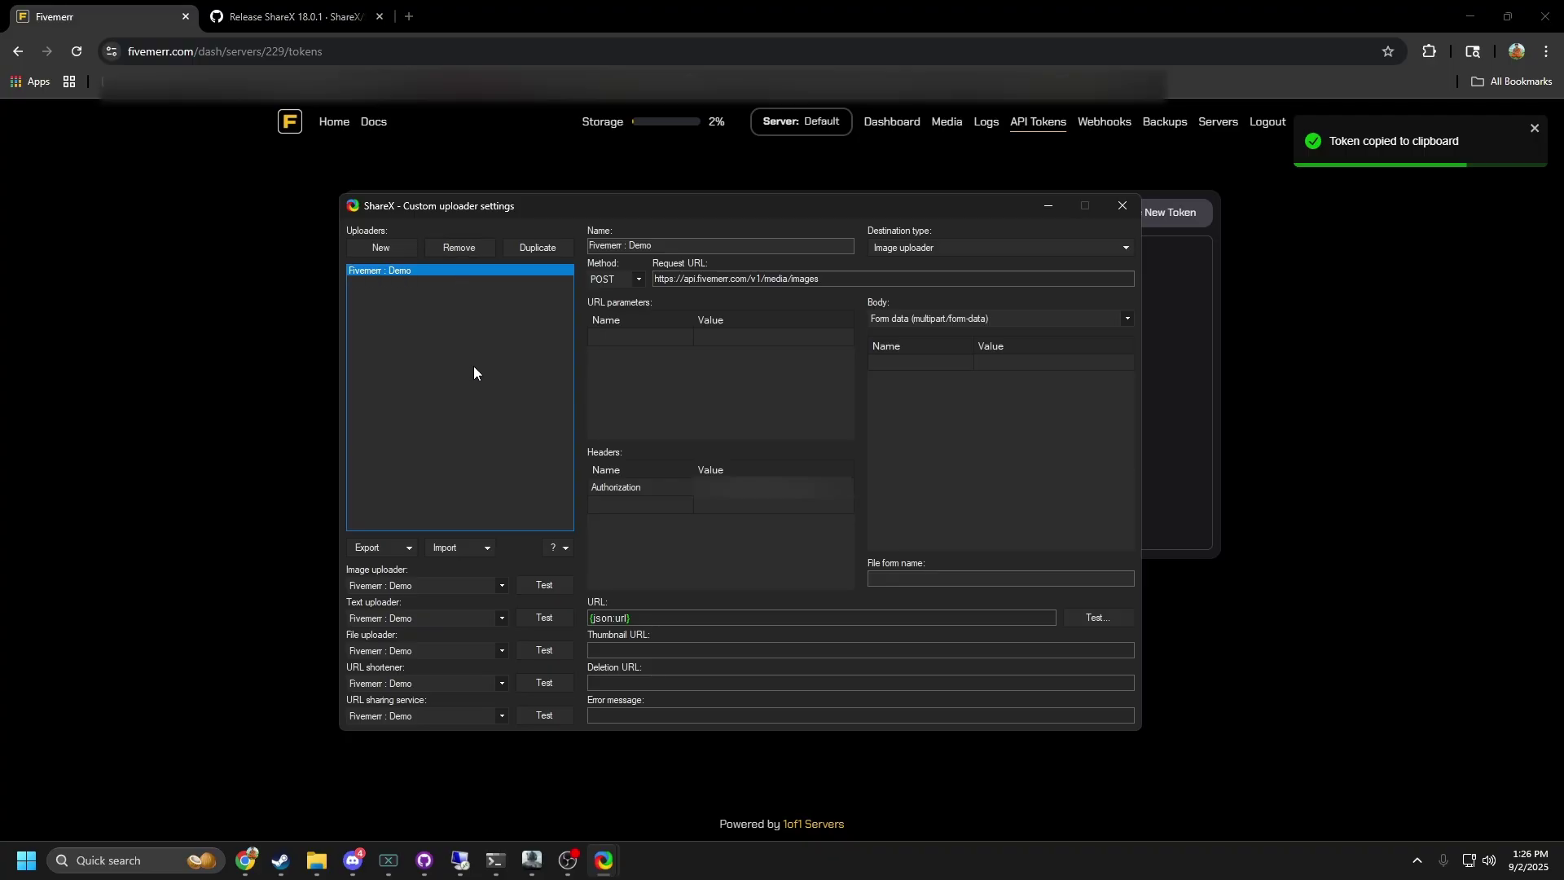
left_click(534, 589)
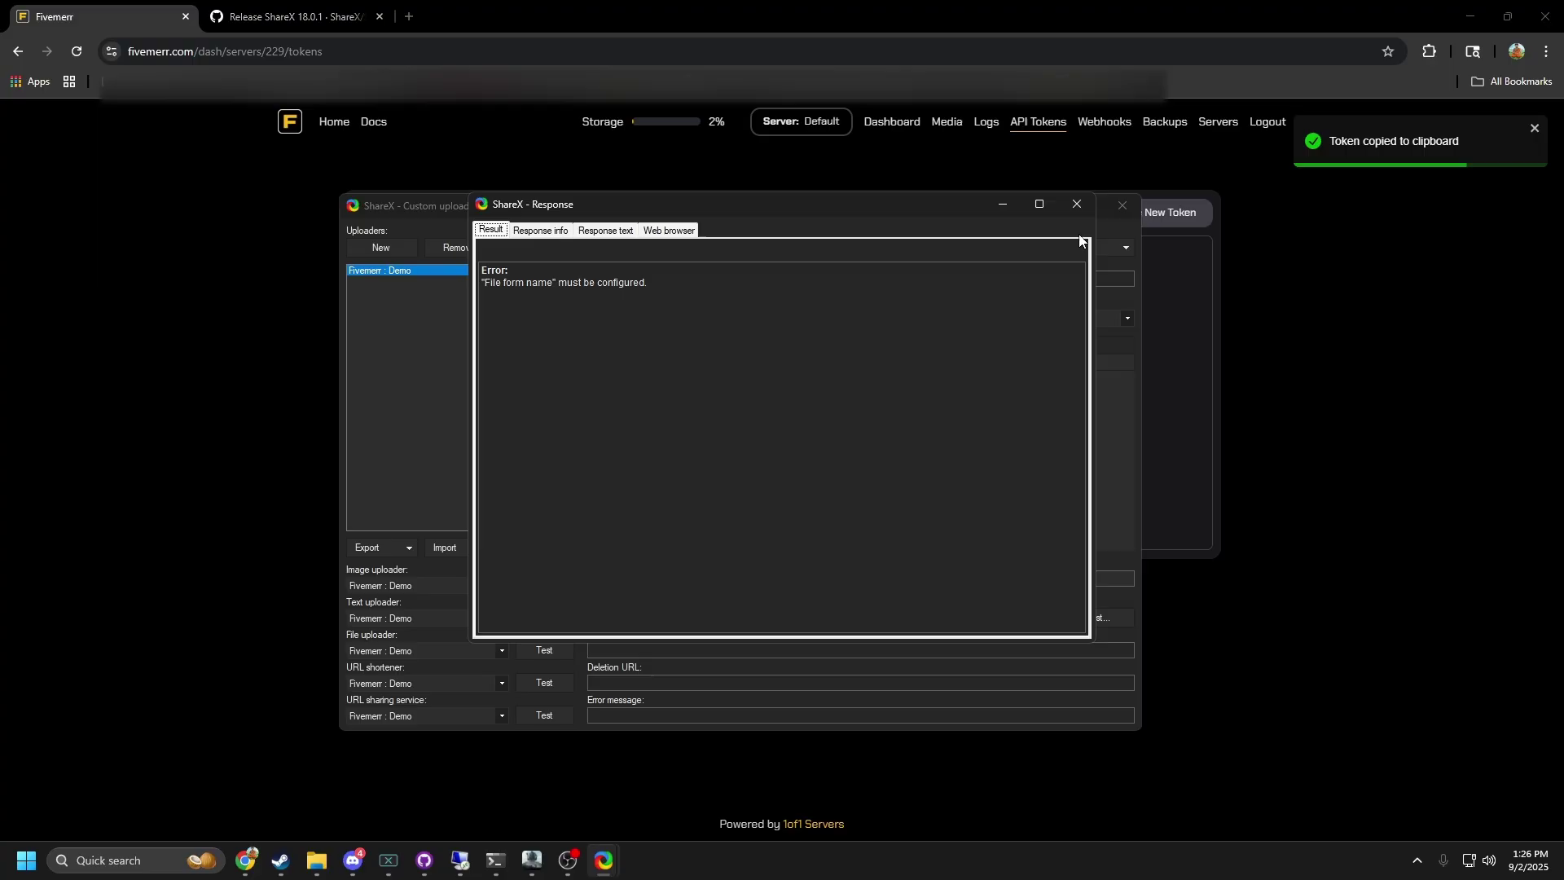
left_click(1083, 205)
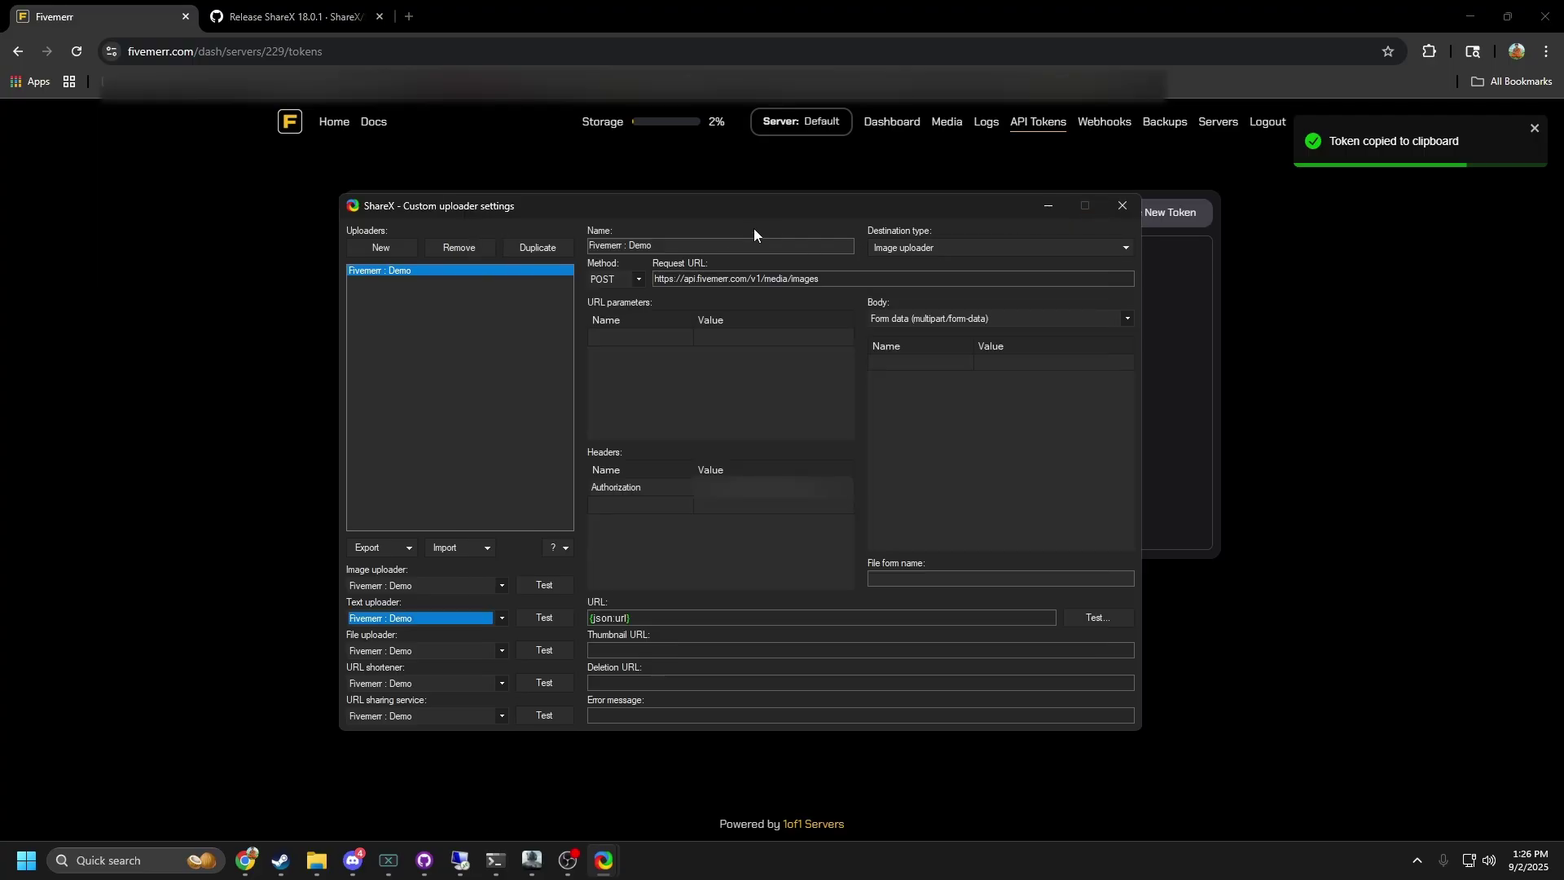
Keep Form data as body, set File form name to file, and test the image upload again.
left_click(910, 313)
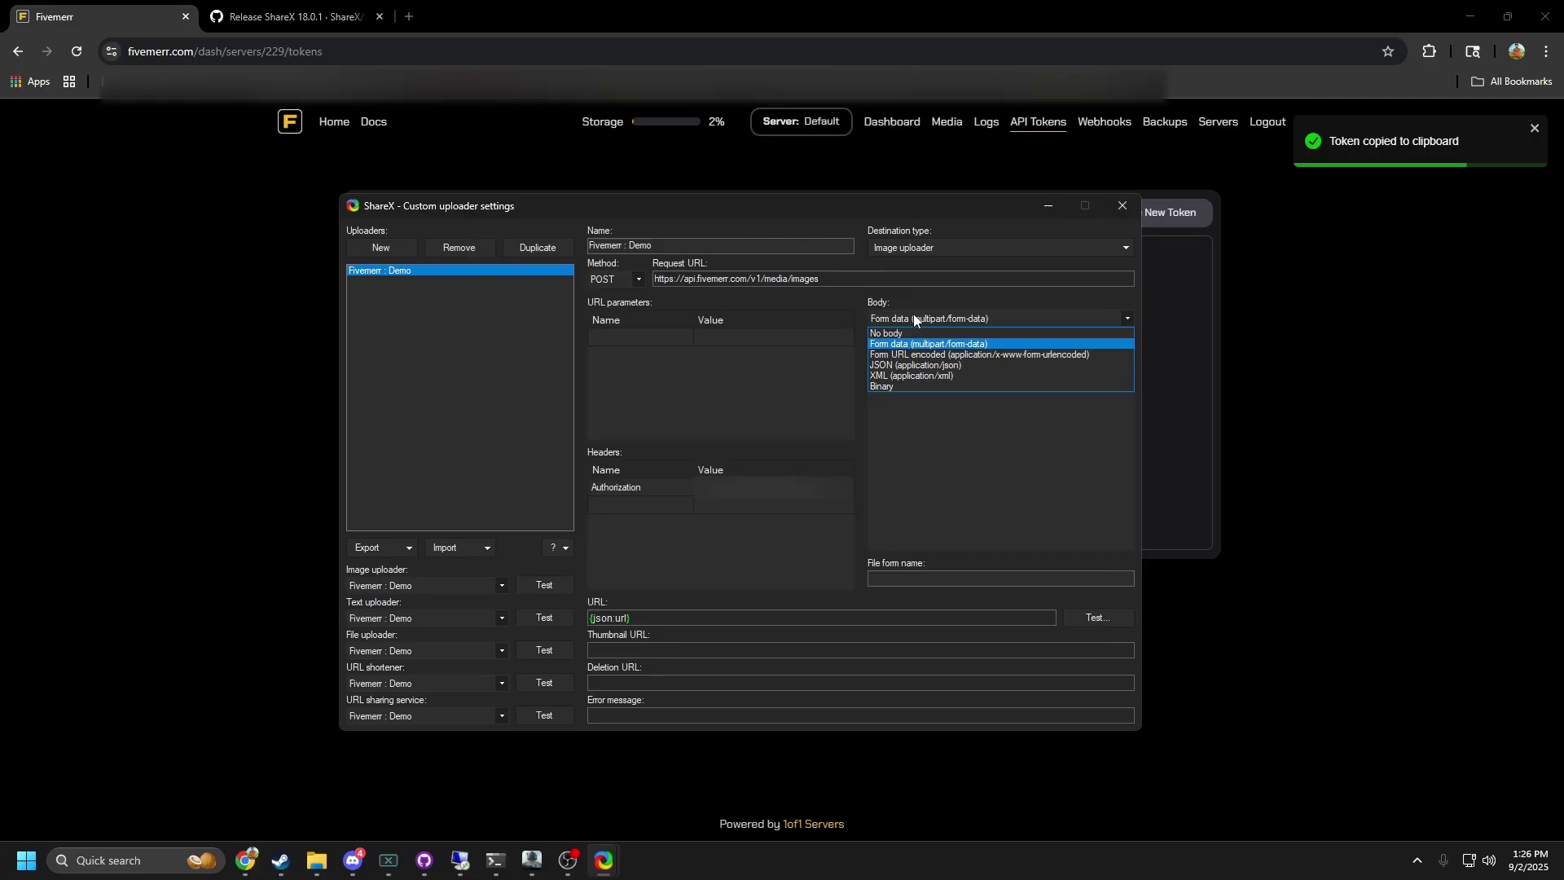
left_click(916, 313)
left_click(918, 578)
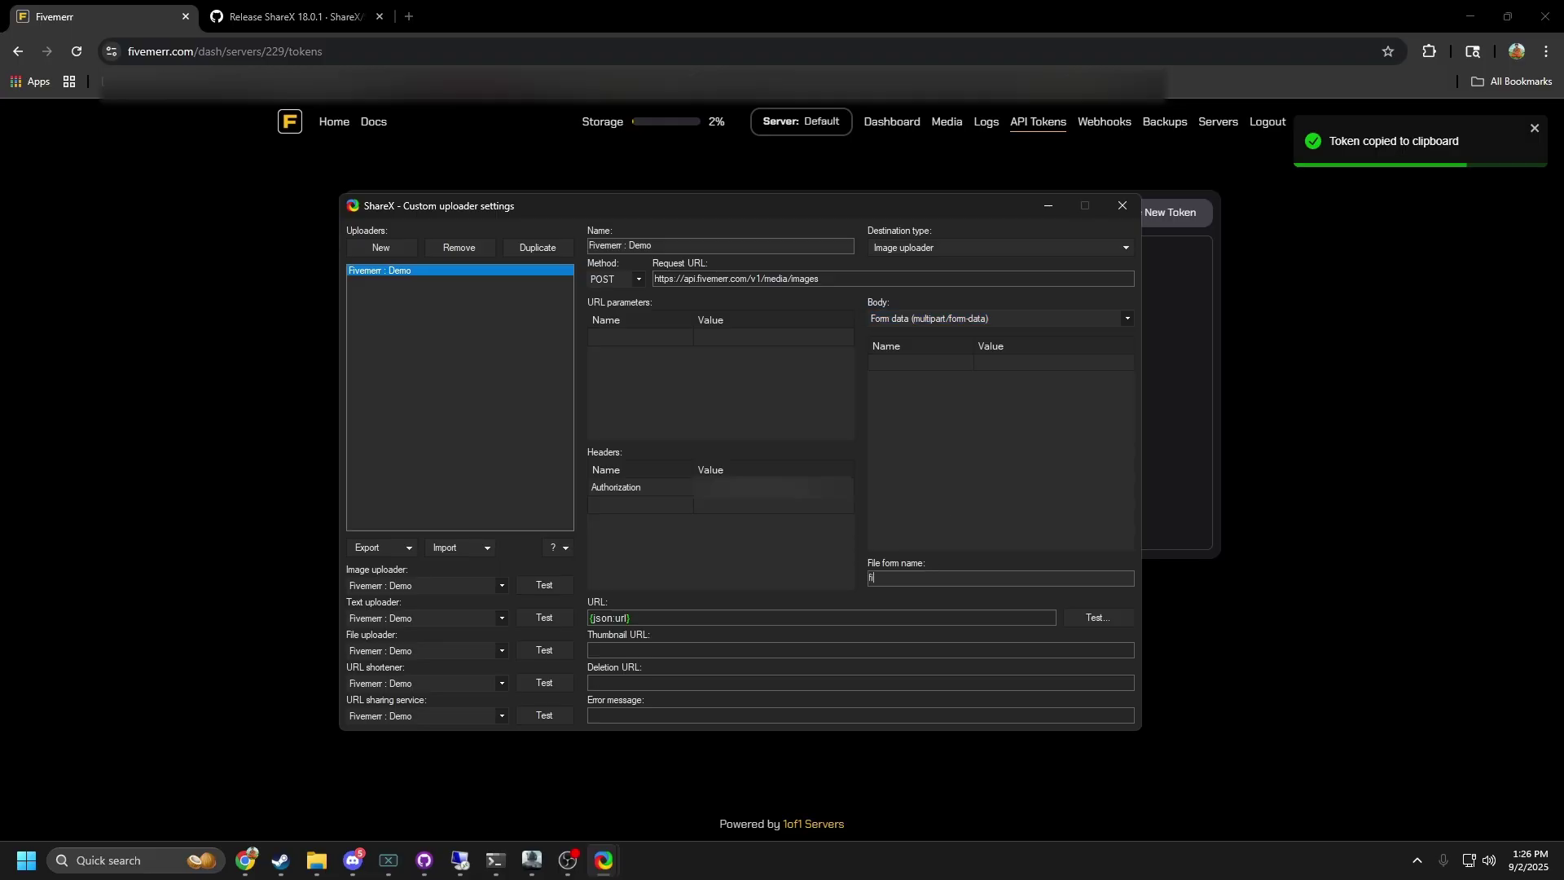
type("file")
left_click(543, 586)
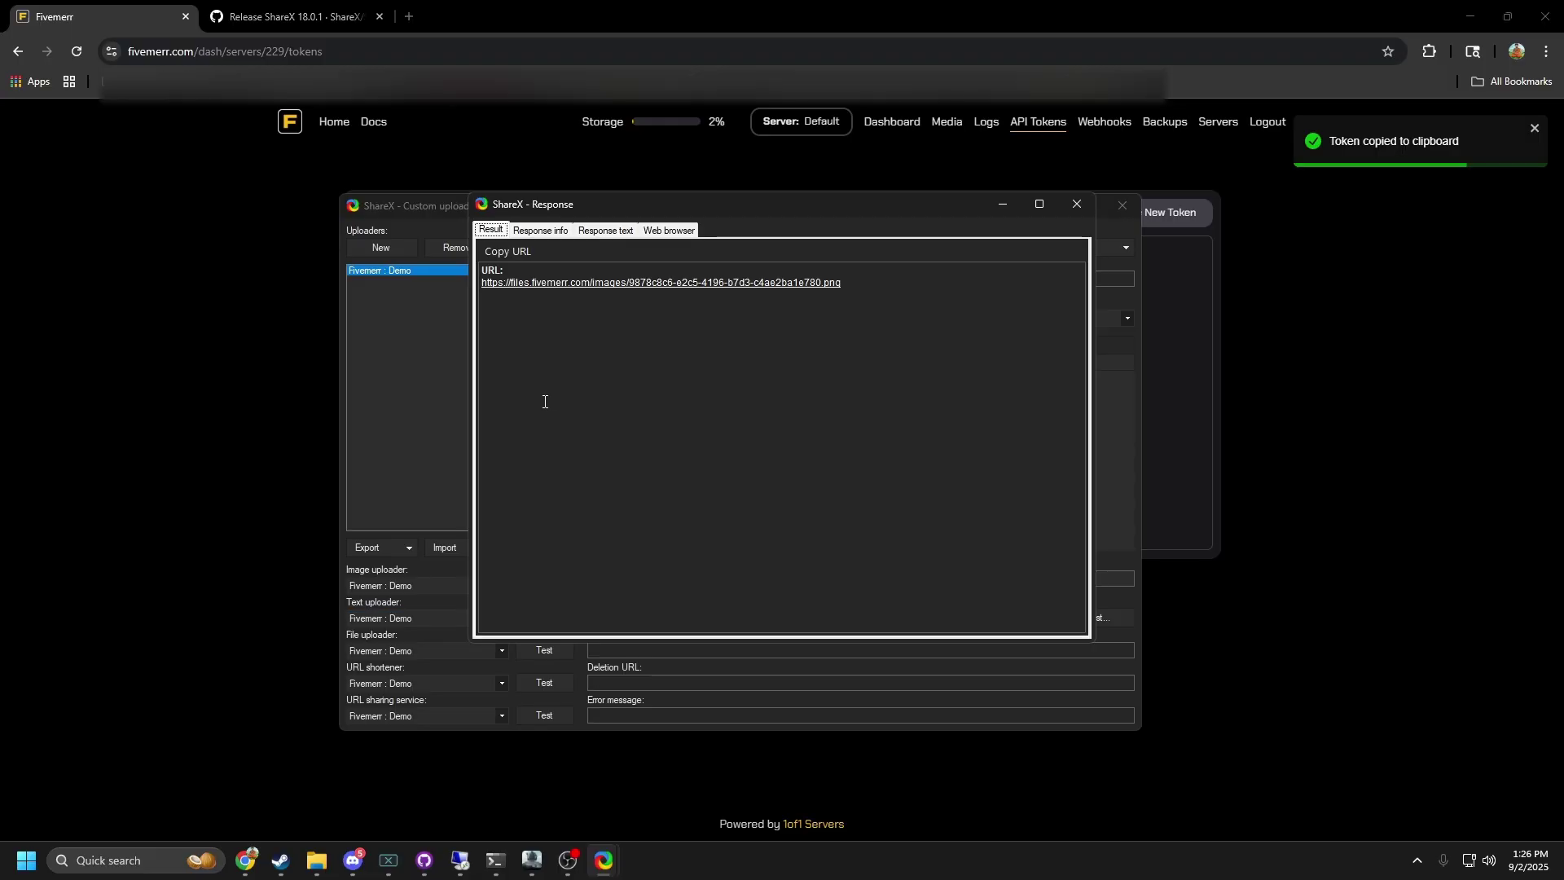
View the uploaded test image from files.fivemerr.com, close it and the response window, and refocus GitHub.
left_click(804, 283)
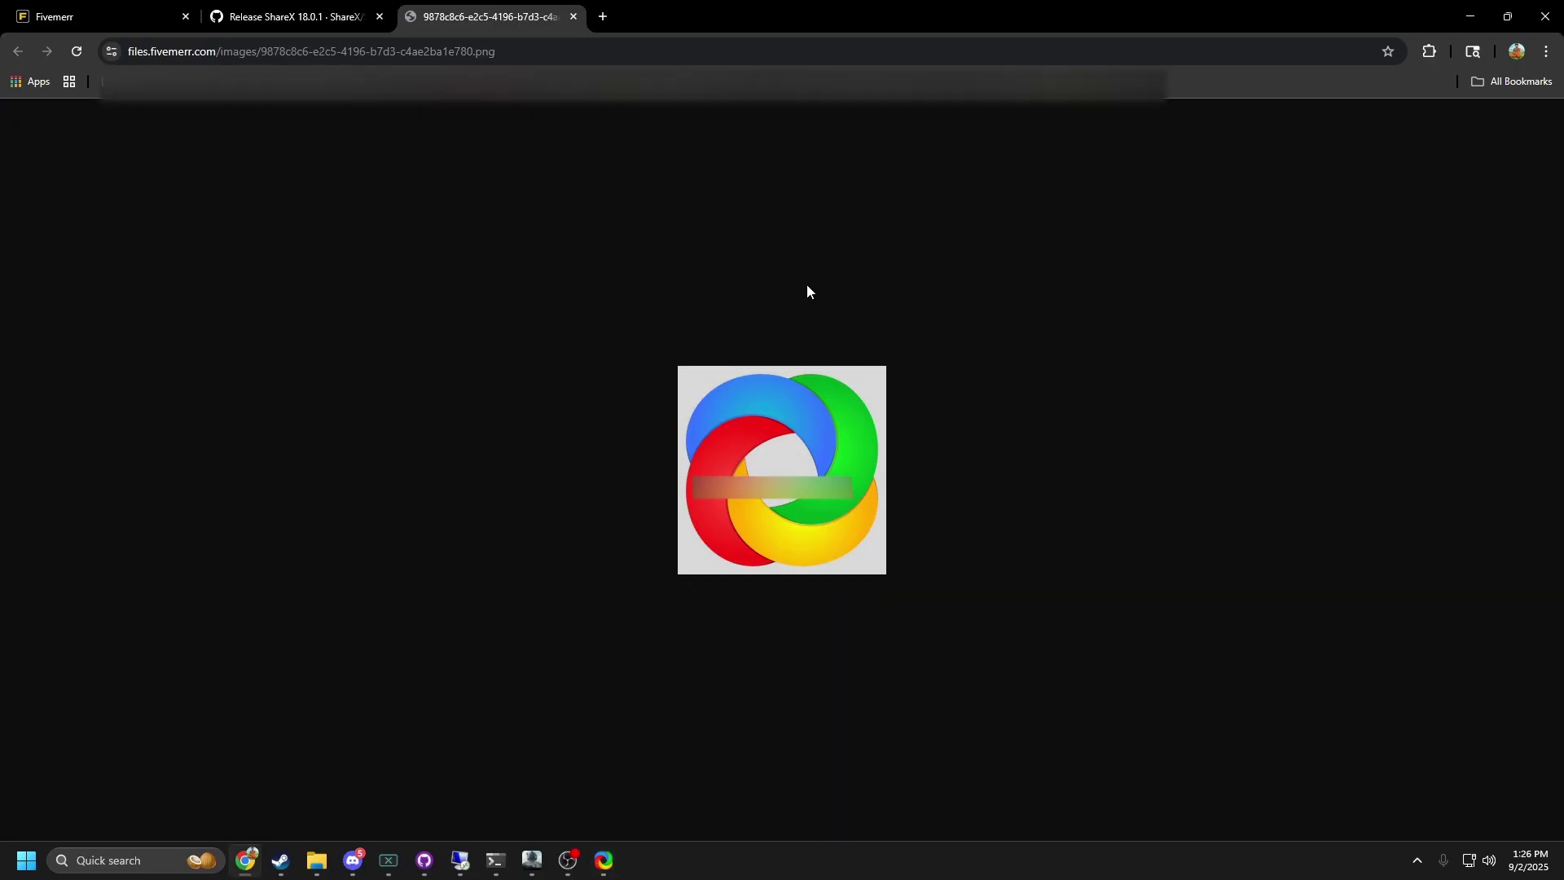
middle_click(532, 6)
mouse_move(605, 861)
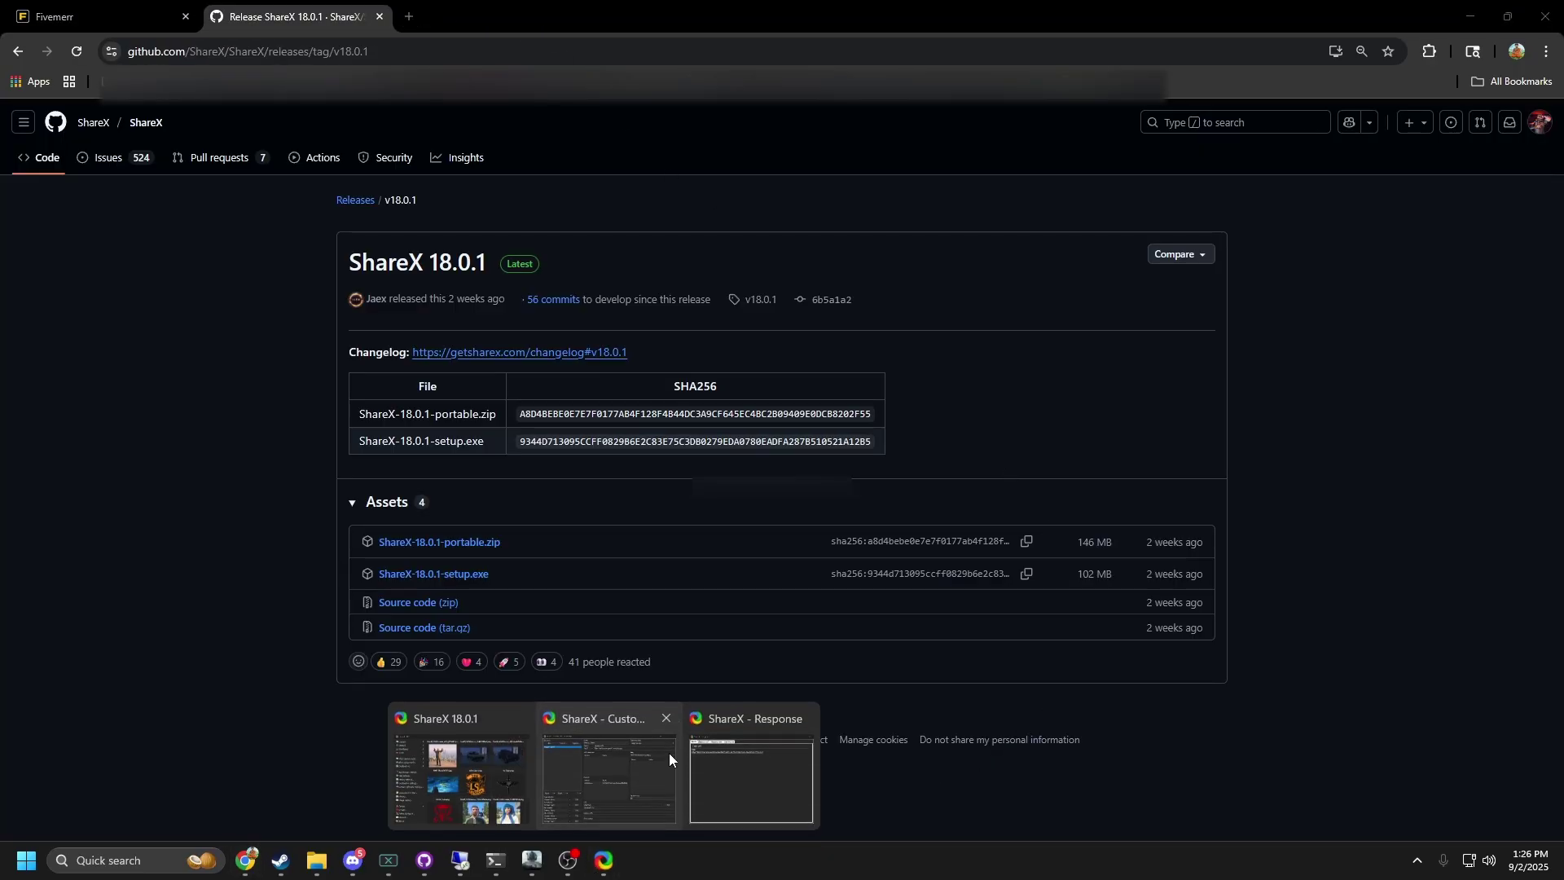
left_click(801, 719)
left_click(745, 740)
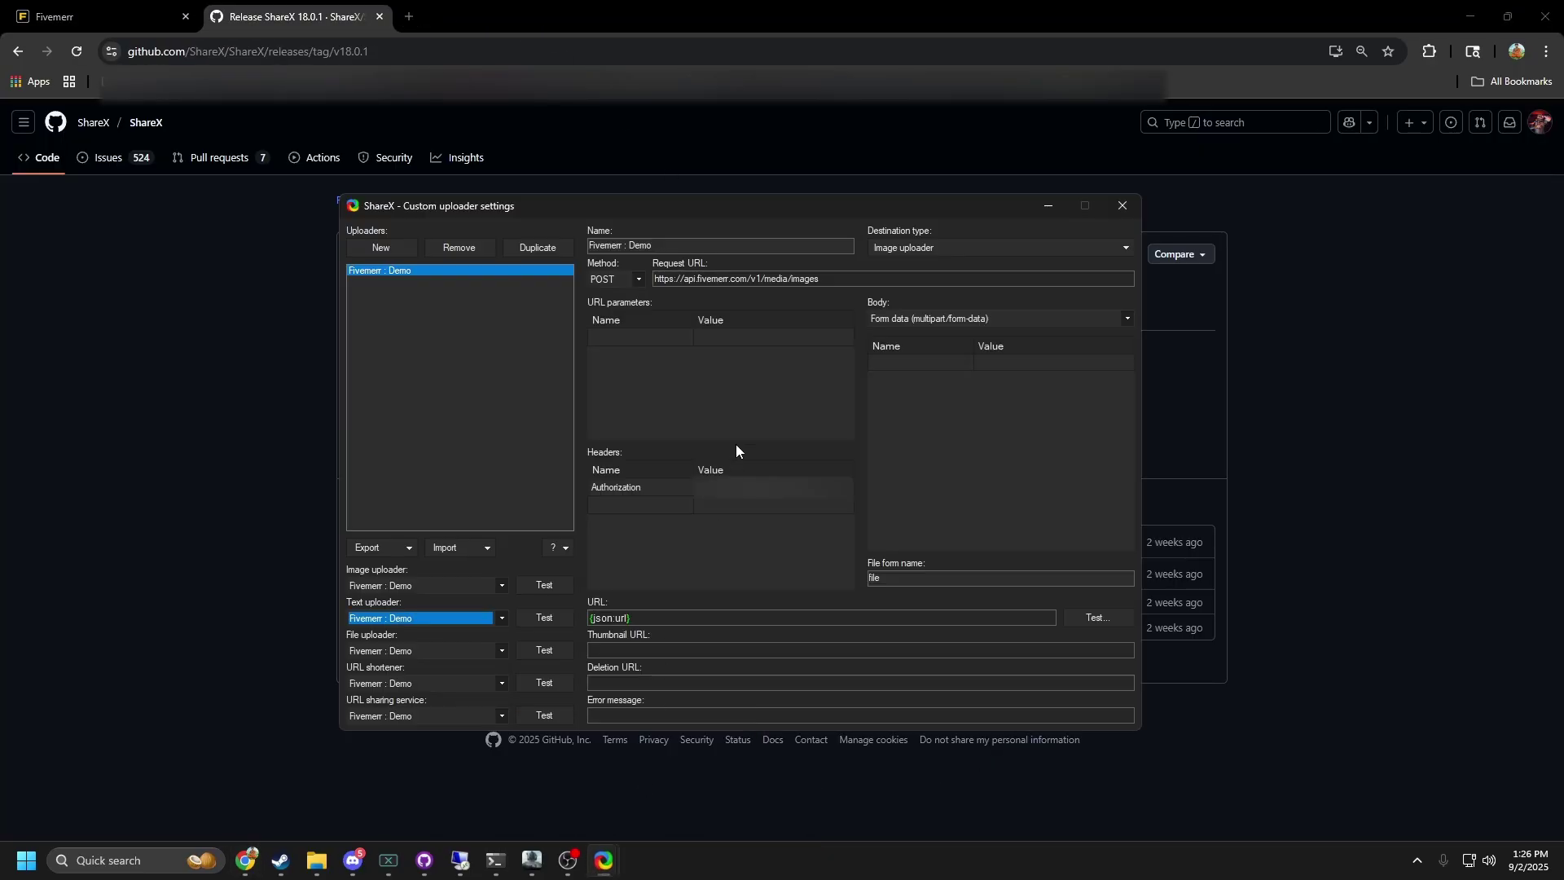
key("Escape")
key("ctrl+a")
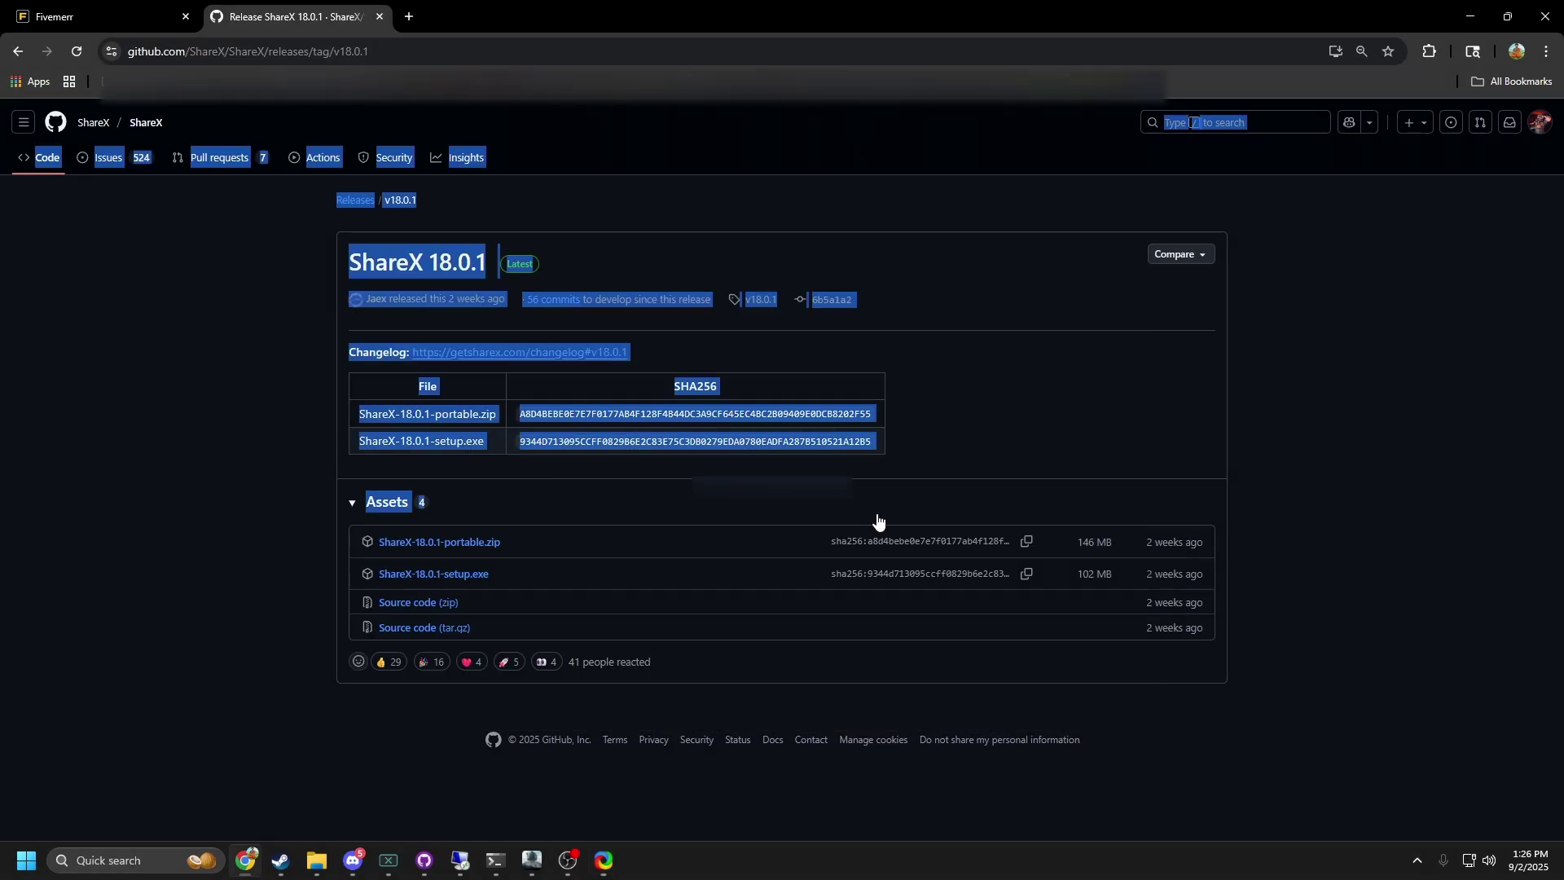
Region-capture the GitHub release page and load the resulting files.fivemerr.com link in a new tab.
key("Print")
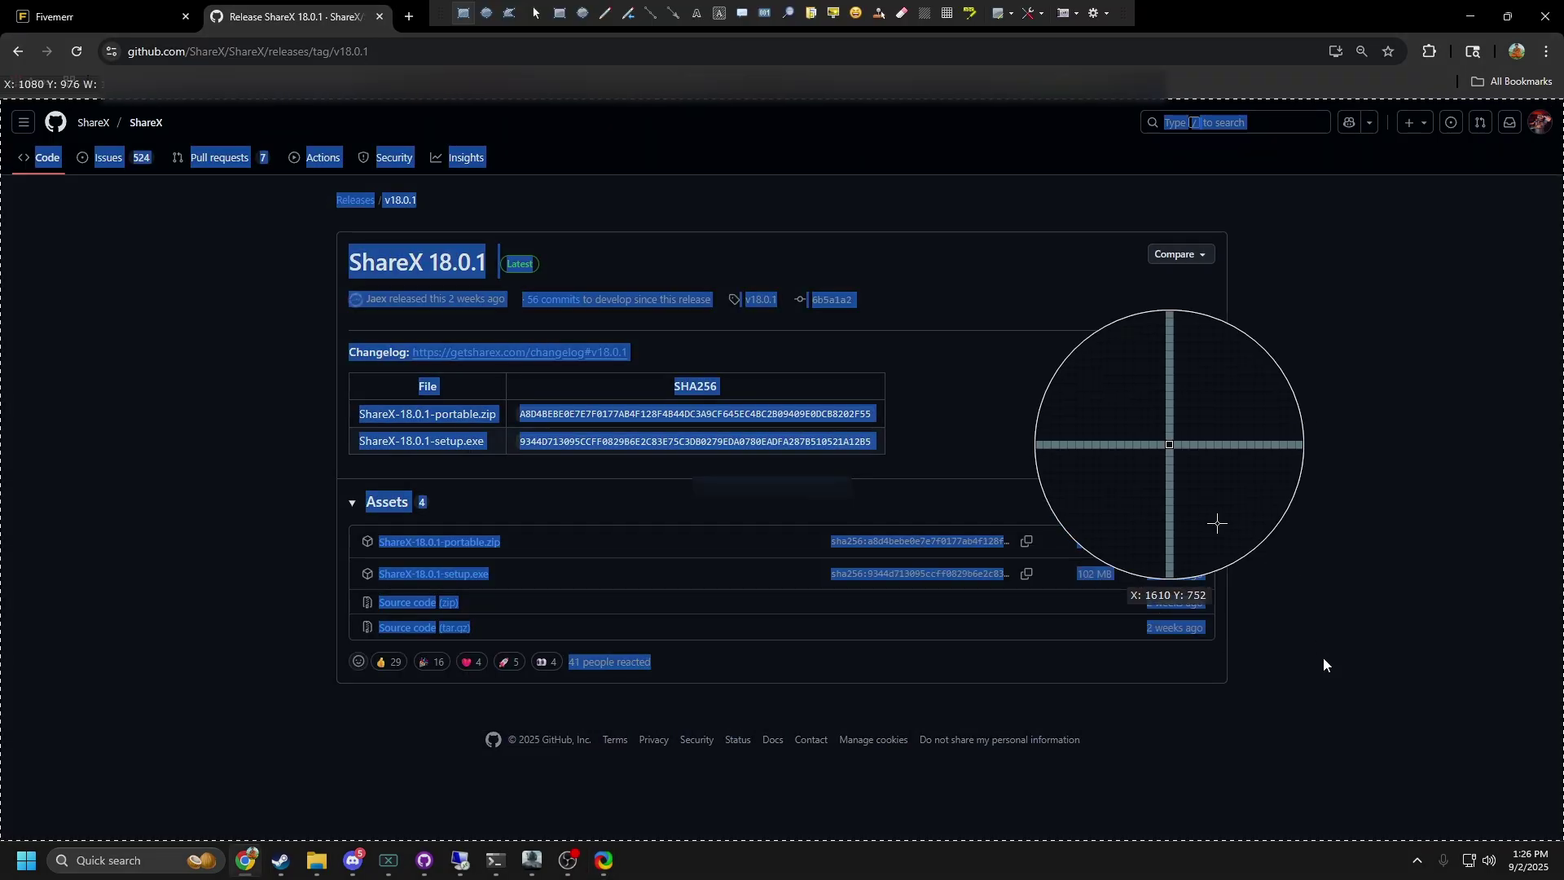
left_click_drag(557, 225, 1225, 685)
left_click(408, 16)
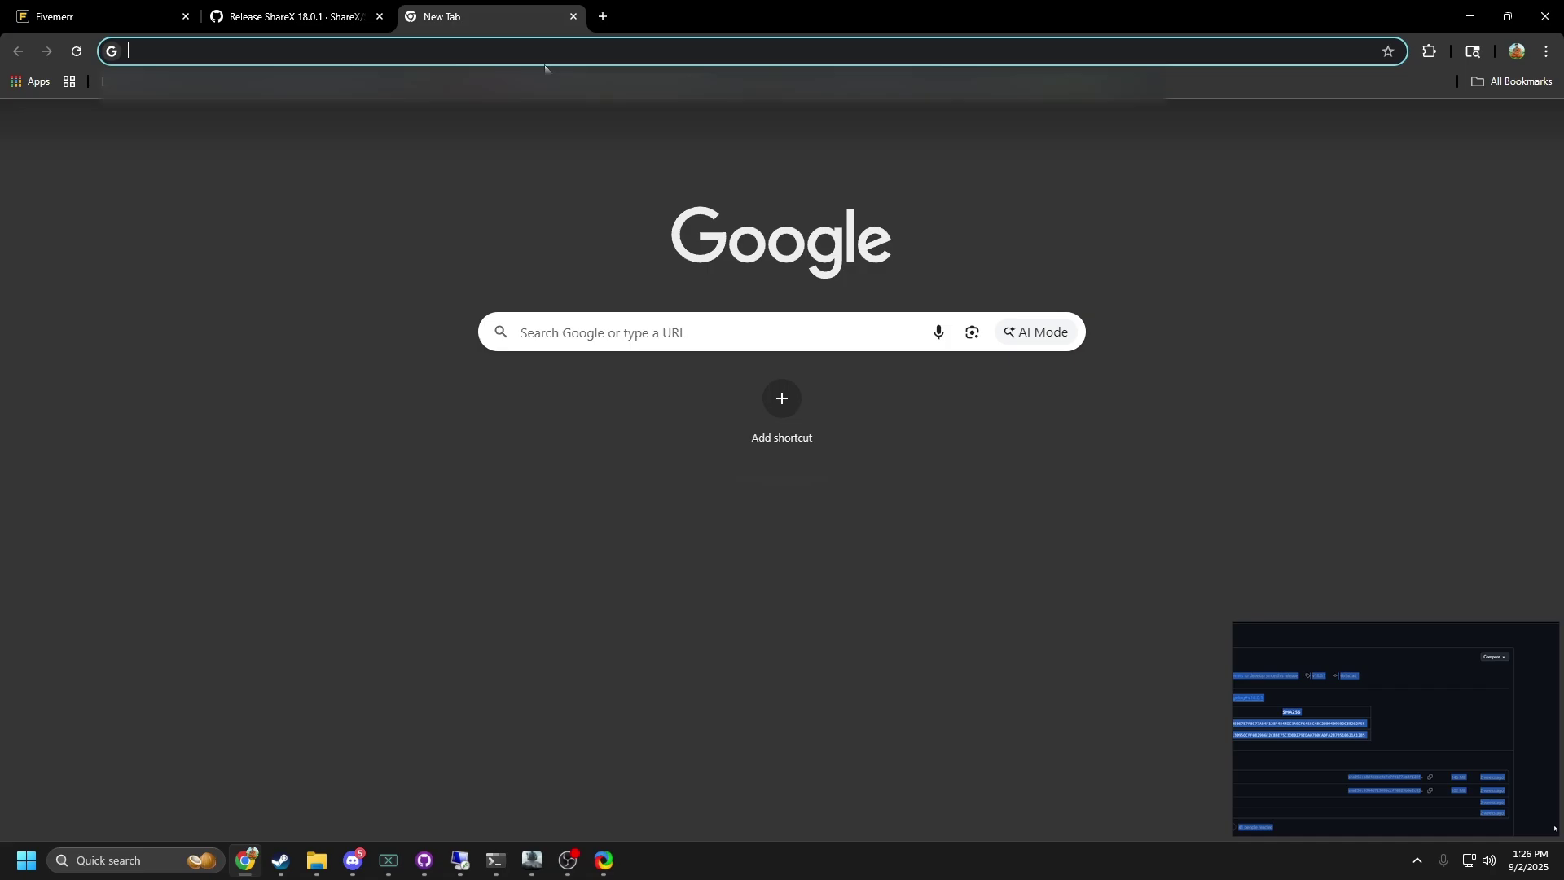
type("files.fivemerr.com/images/ac025b1b-bd99-40d6-b810-eb492dd8a568.png")
key("Return")
left_click(306, 51)
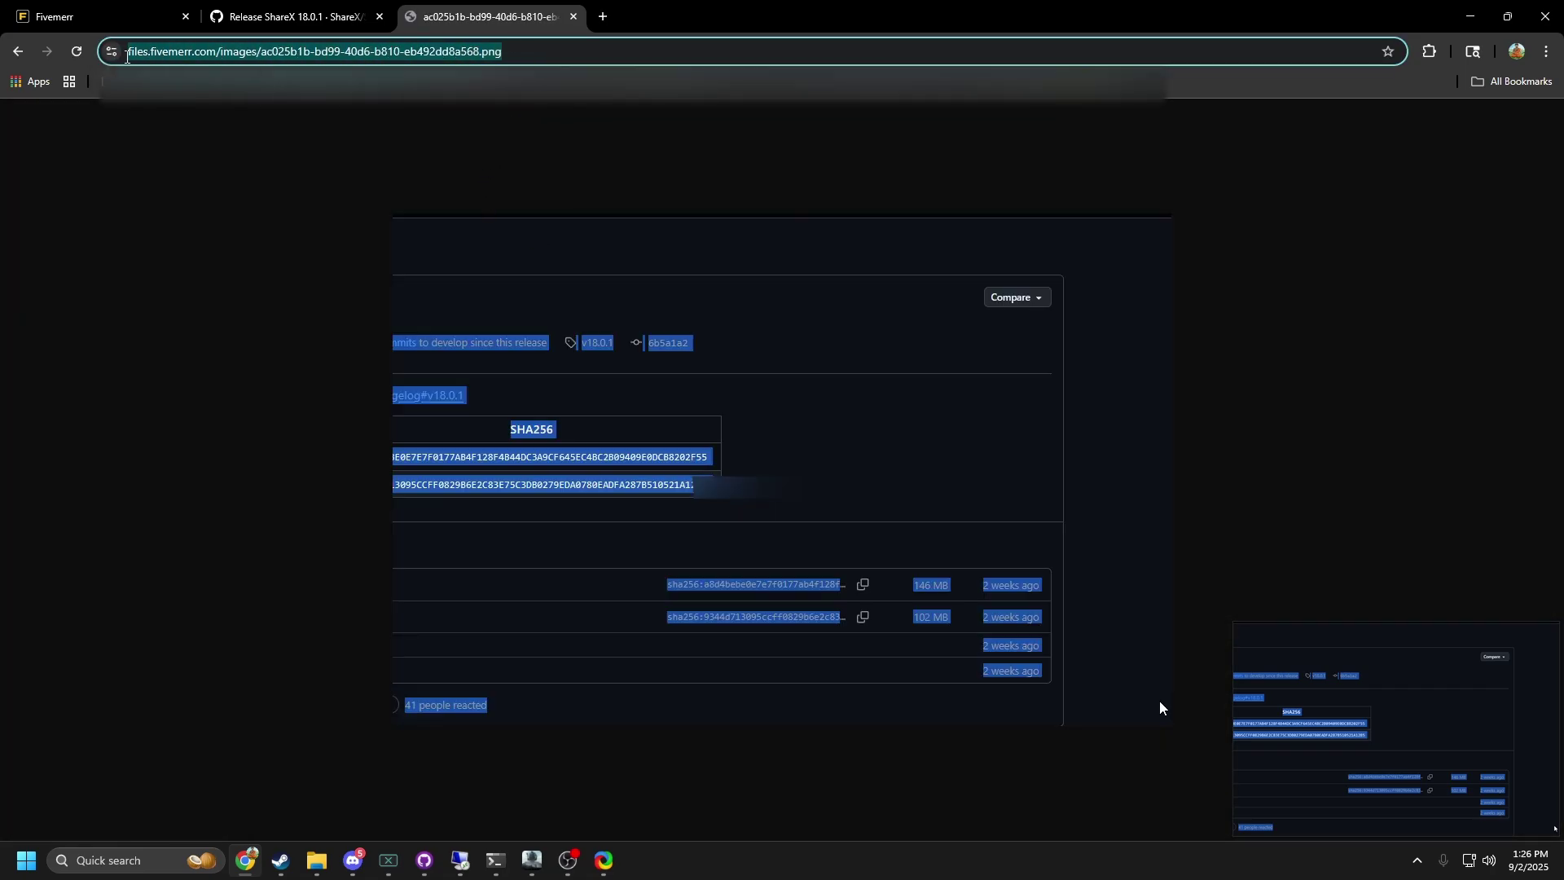
left_click(195, 261)
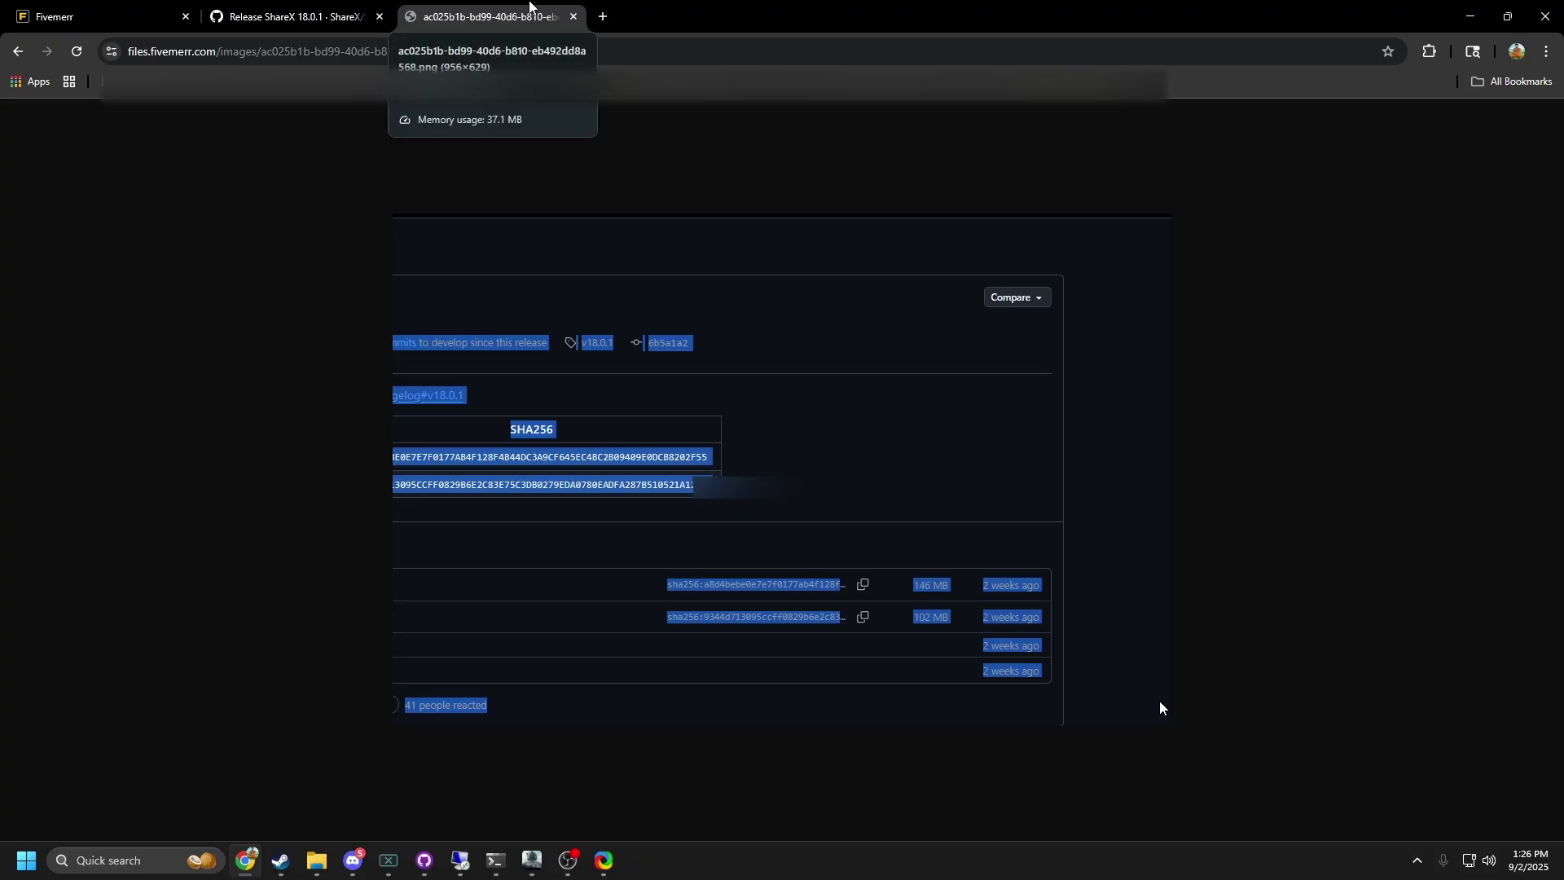
Close the capture tab and return to ShareX's main window with recent capture thumbnails.
left_click(573, 16)
mouse_move(605, 860)
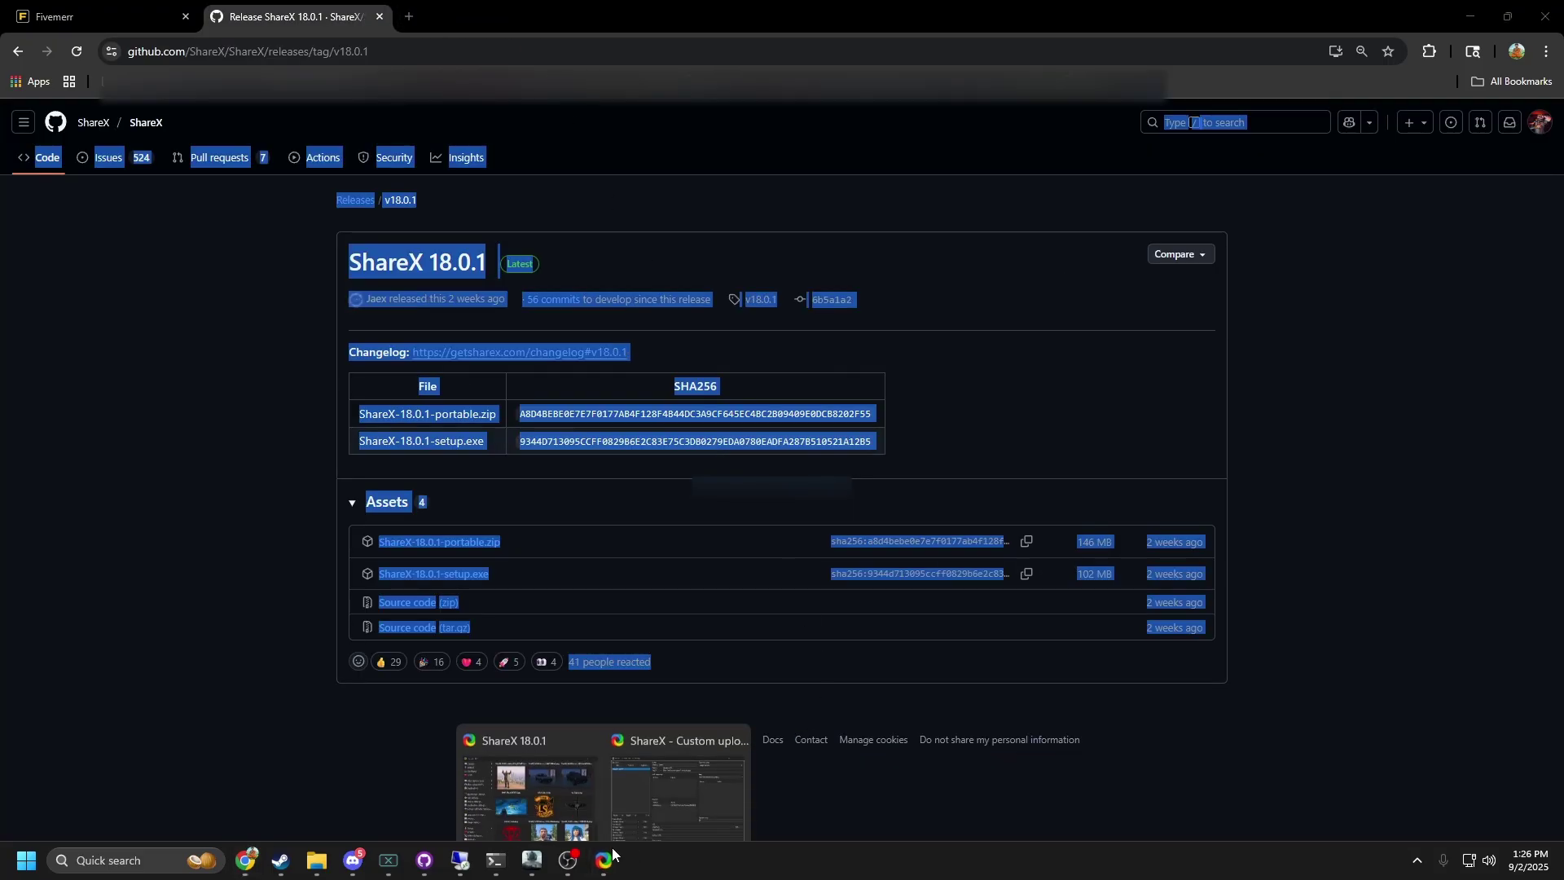
left_click(612, 762)
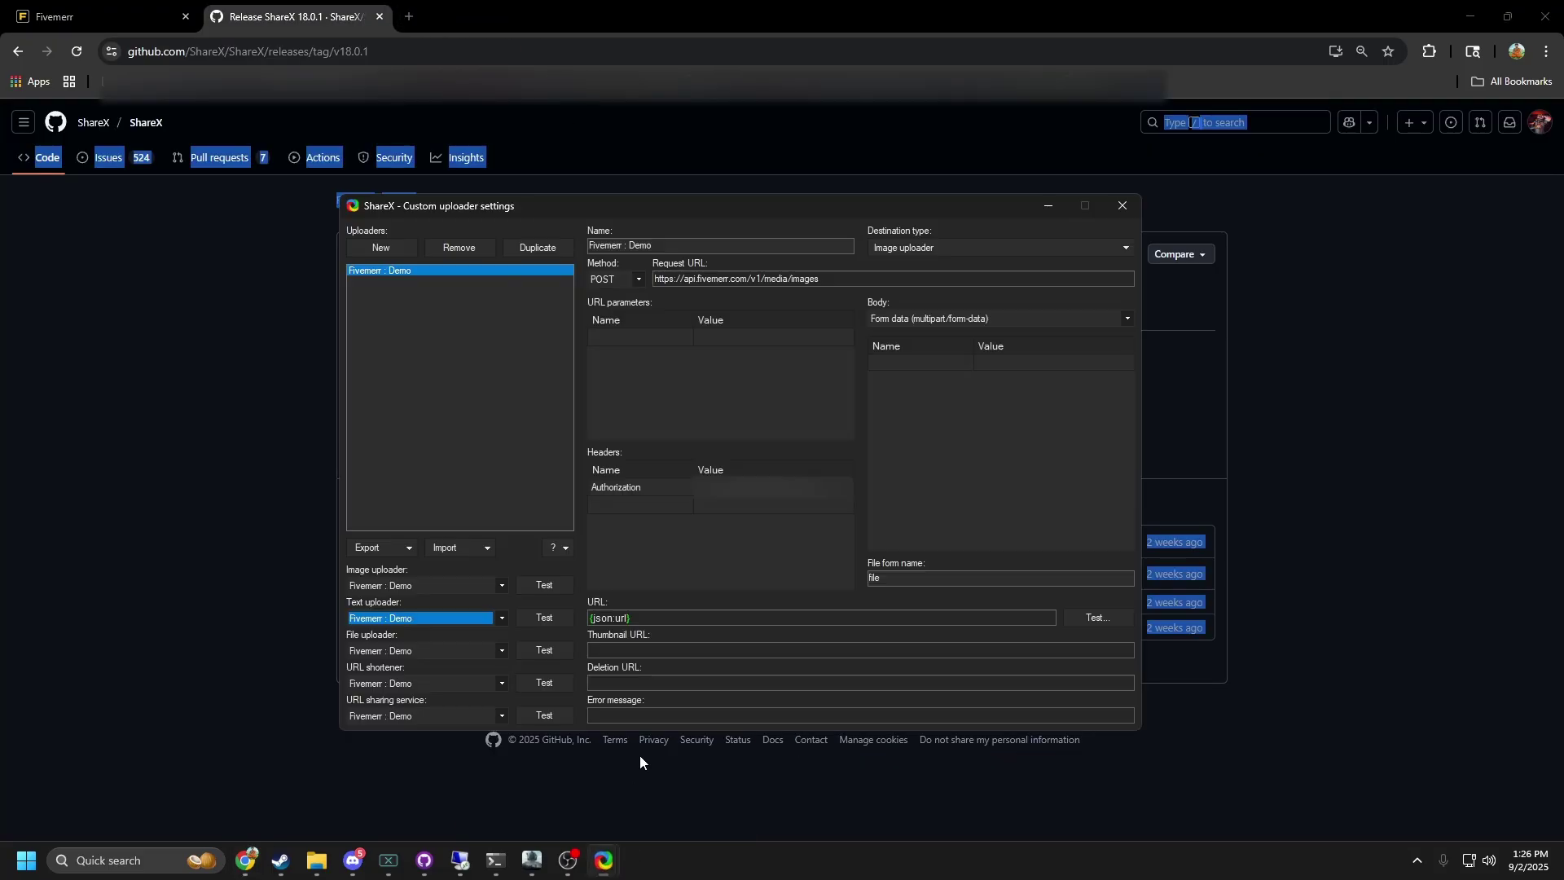
left_click(657, 409)
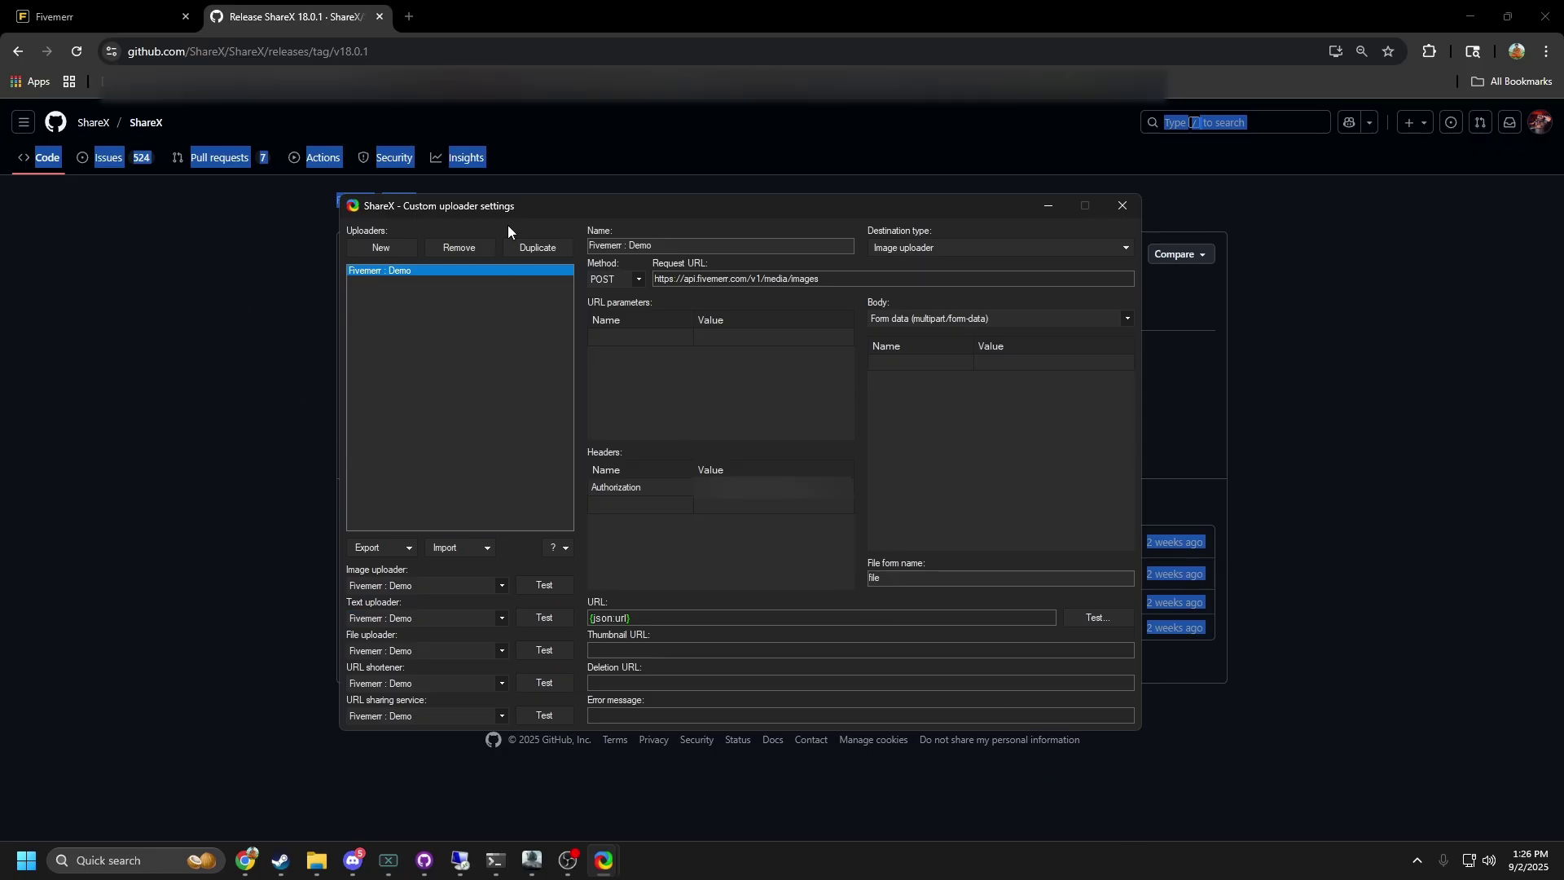
Close the custom uploader settings and keep 'Upload image to host' enabled among after-capture tasks.
left_click(1122, 208)
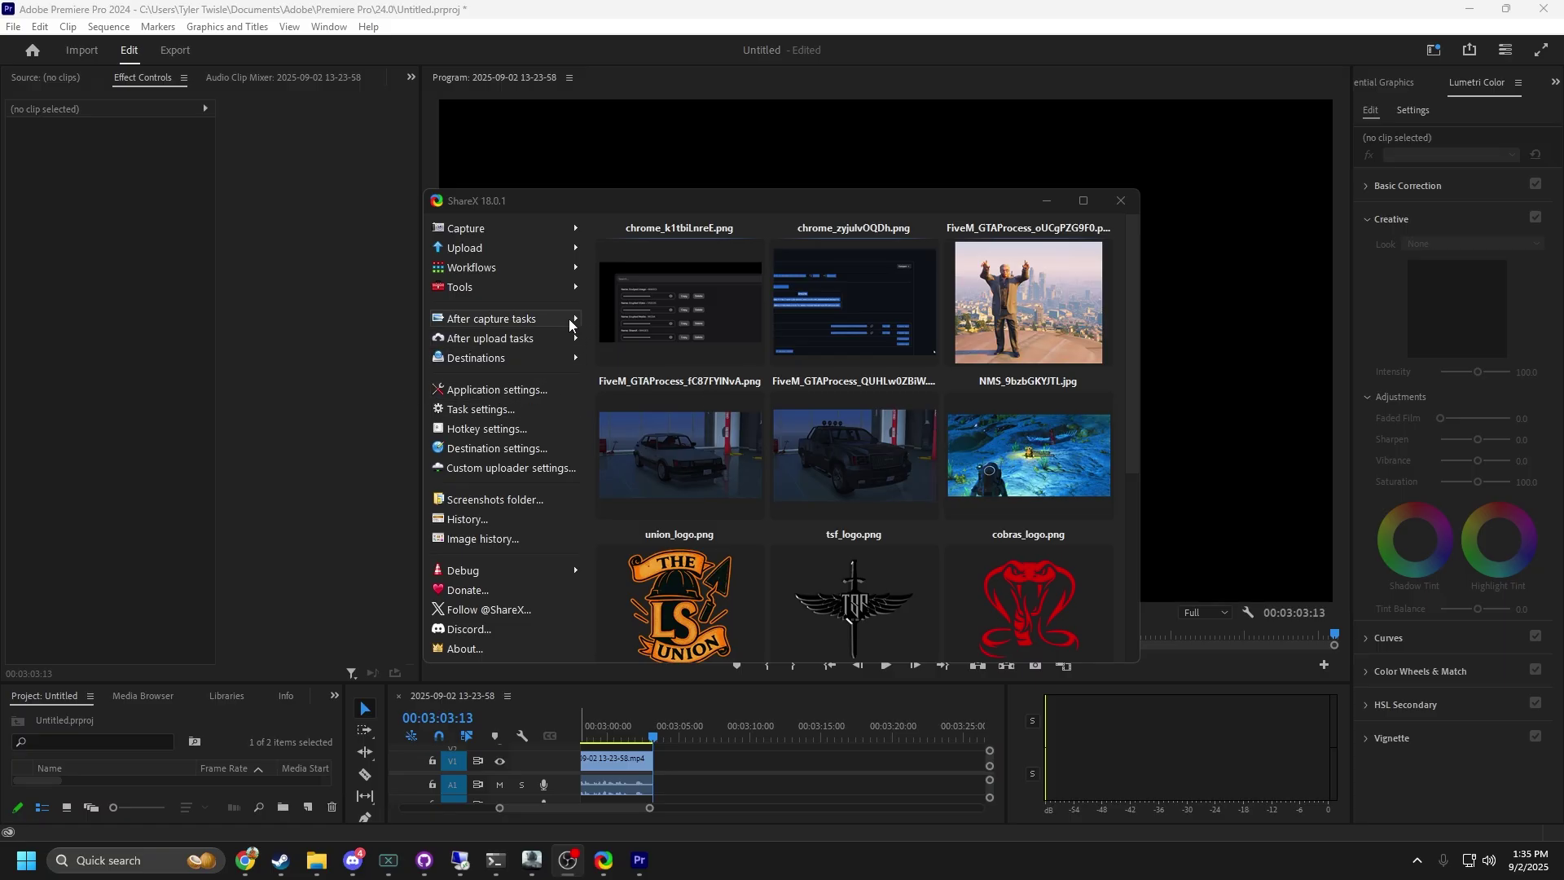
left_click(495, 318)
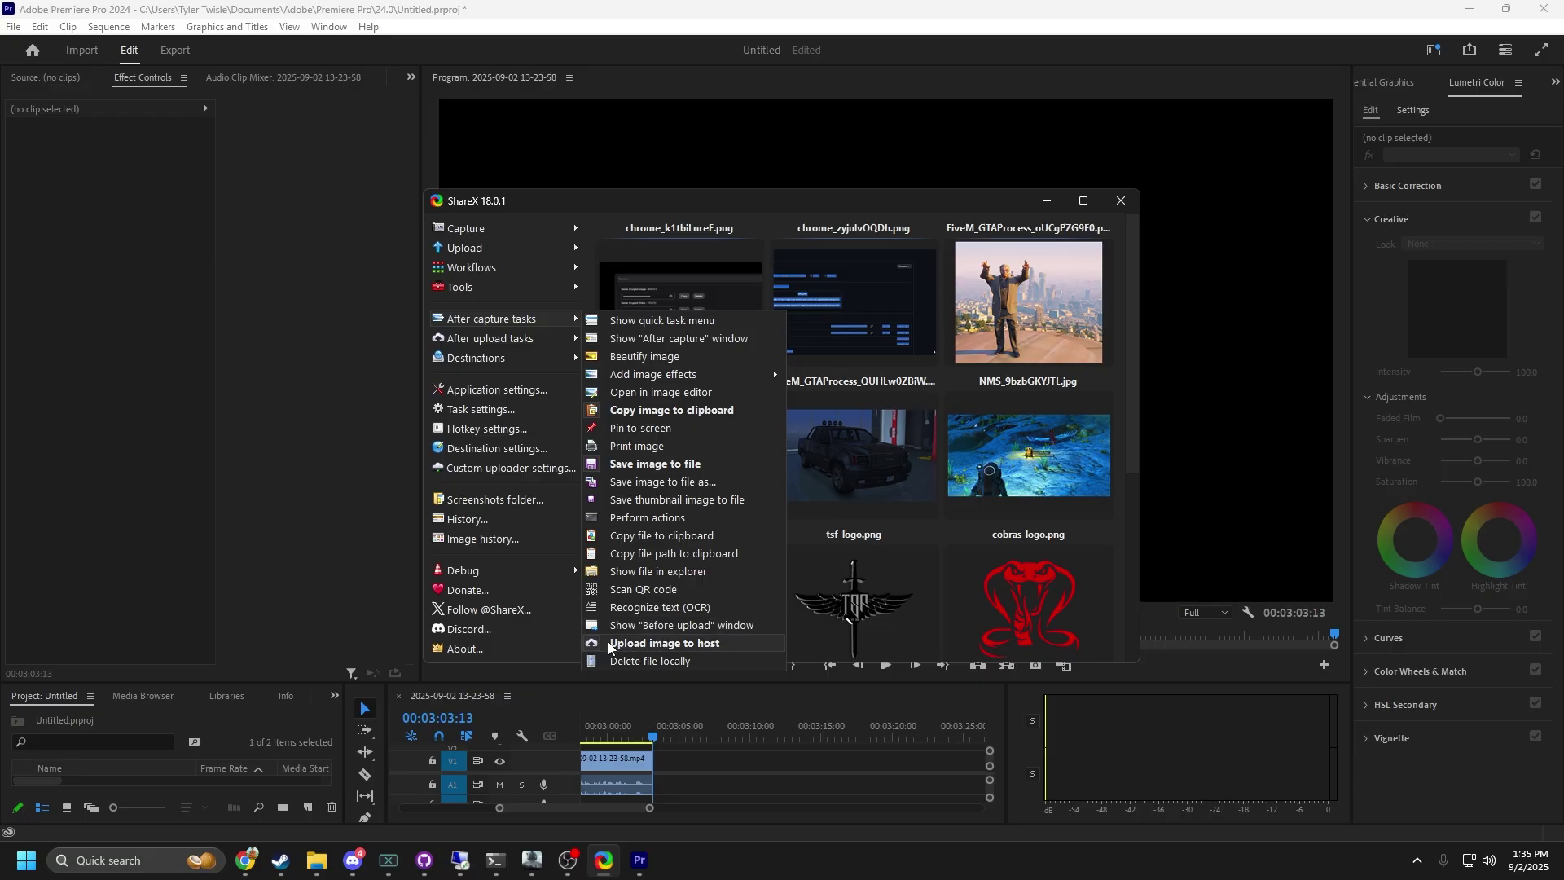
left_click(685, 645)
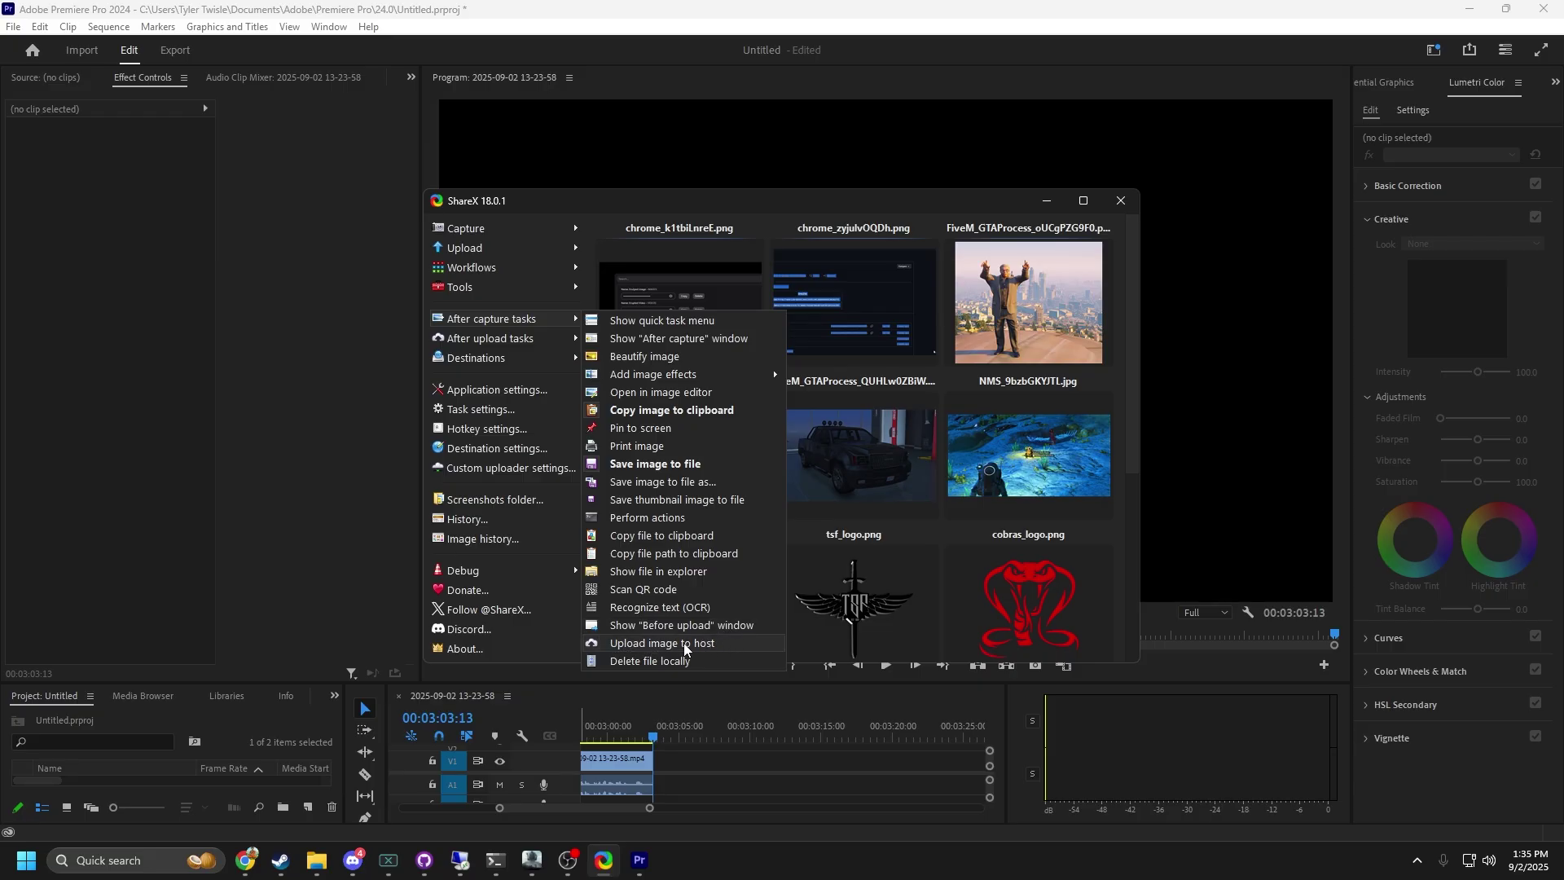
left_click(628, 648)
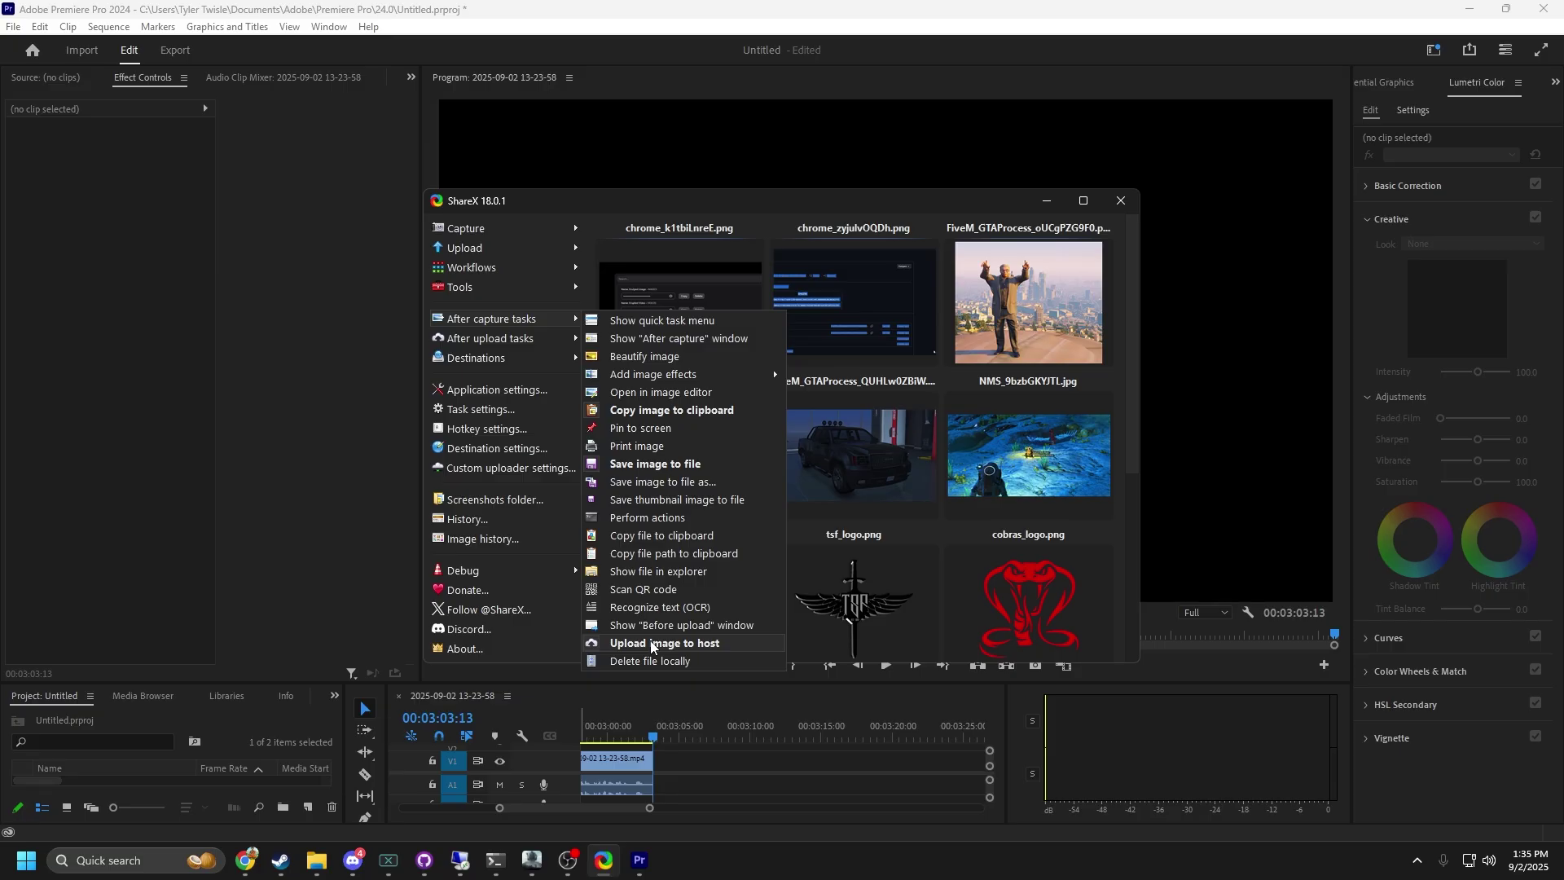